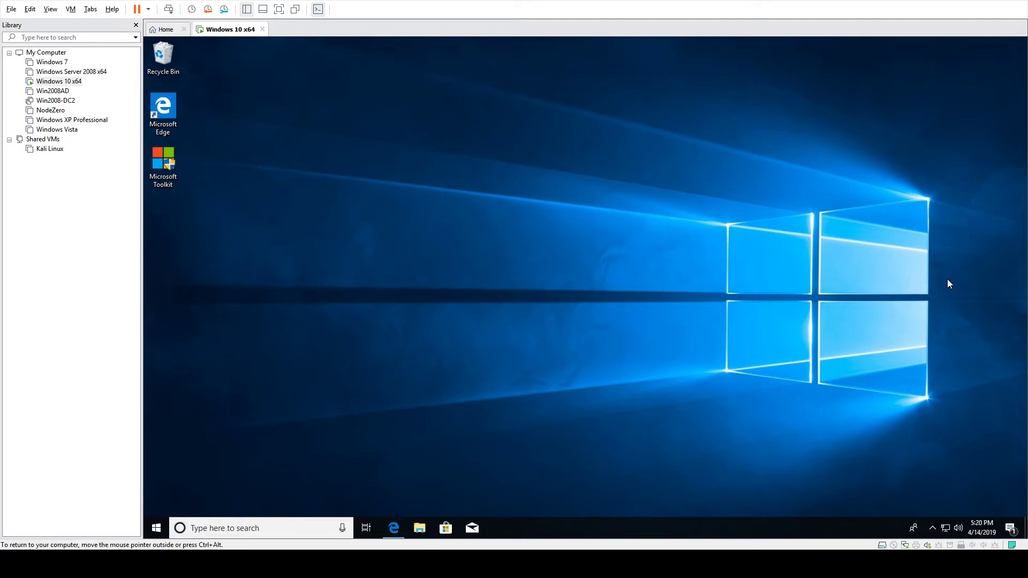
# Step: Show the Windows 10 x64 virtual machine in full screen with the Rigs Of Rods 0.4.6 page open in Microsoft Edge
pyautogui.click(394, 534)
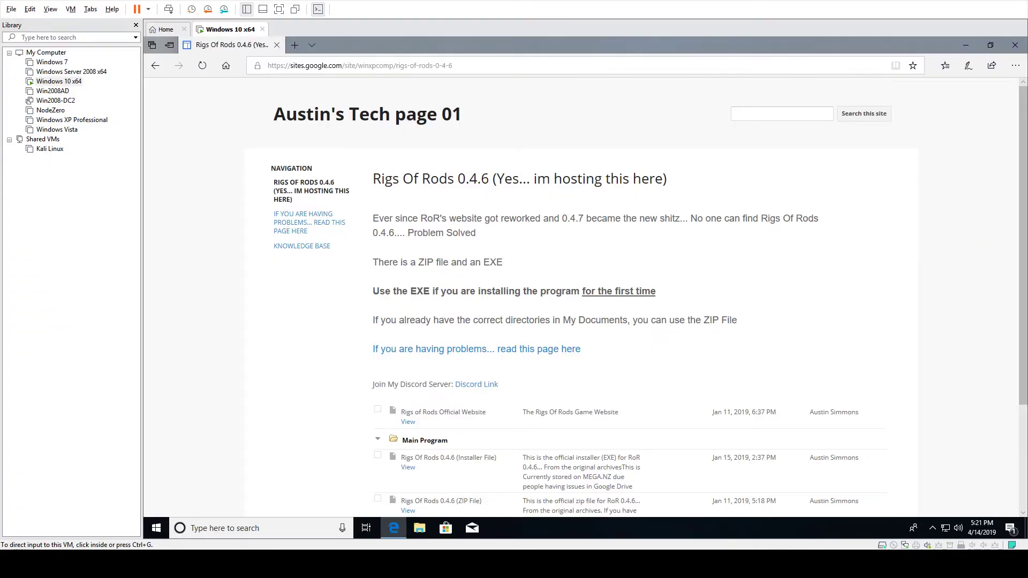
pyautogui.click(966, 46)
pyautogui.hotkey('ctrl', 'alt', 'Return')
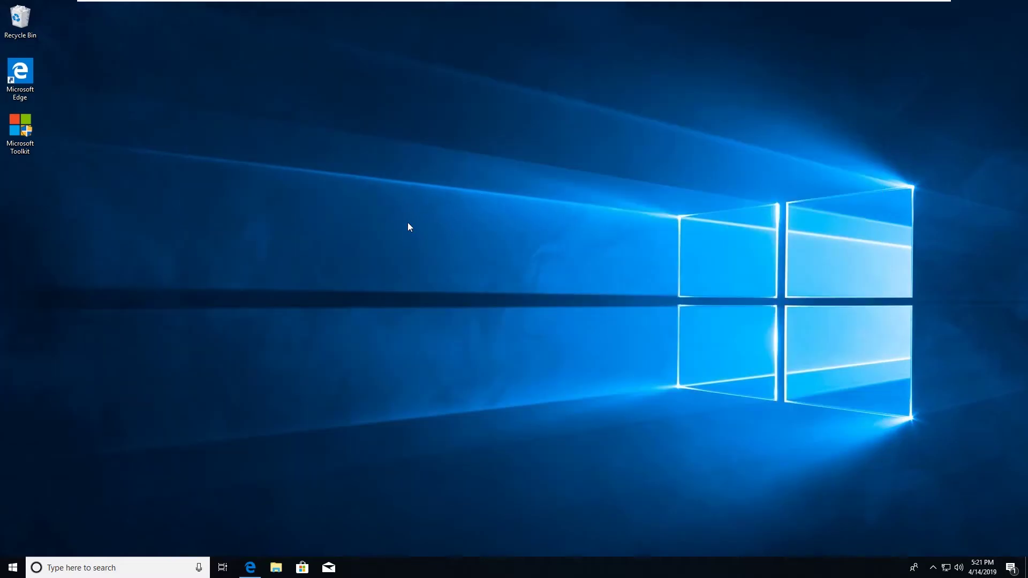
pyautogui.moveTo(257, 567)
pyautogui.click(264, 548)
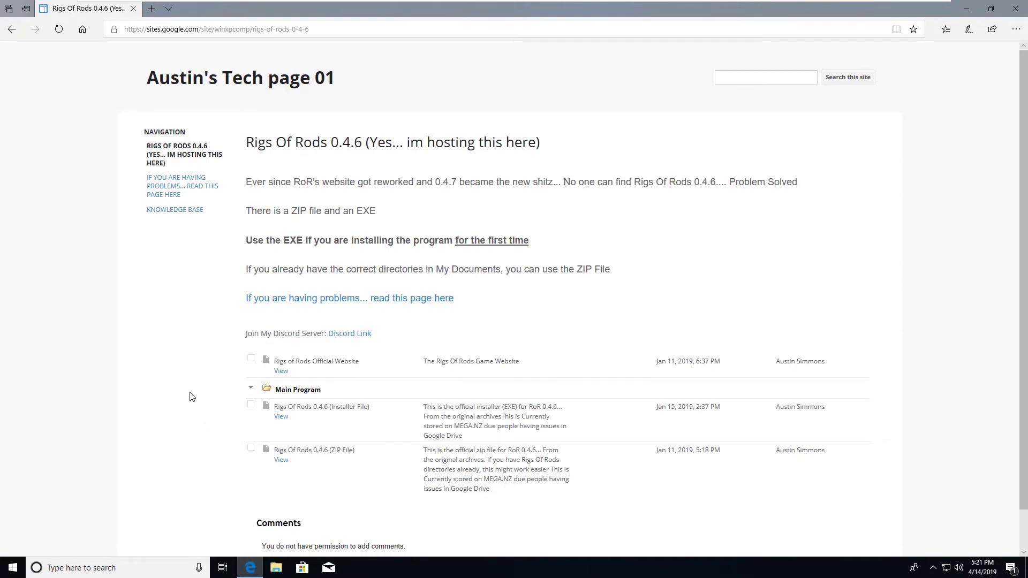
# Step: Open the Direct3D Error page from the site's troubleshooting section and follow its DirectX Web Installer entry
pyautogui.click(332, 299)
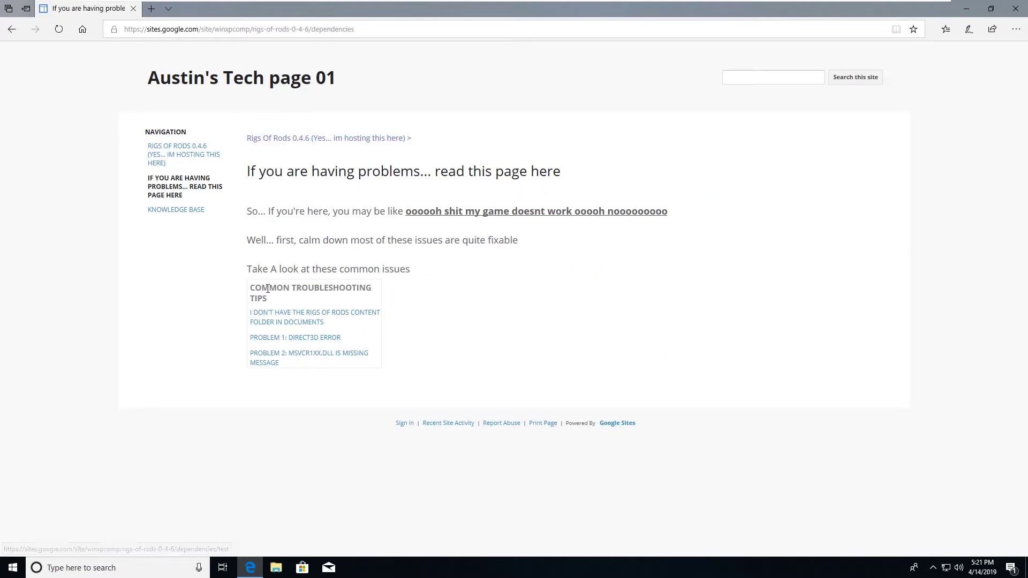
pyautogui.click(323, 338)
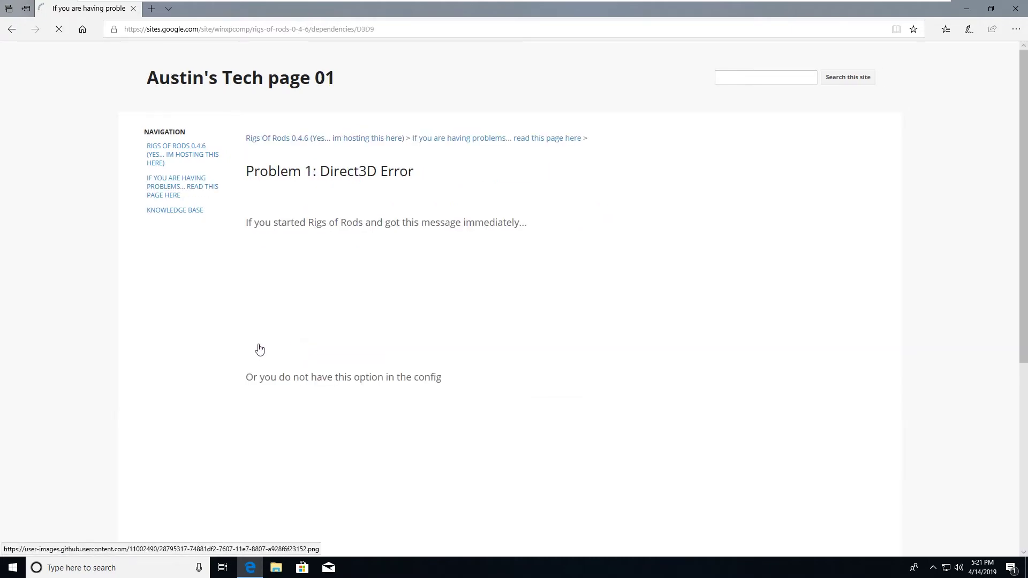
pyautogui.scroll(-6, 378, 332)
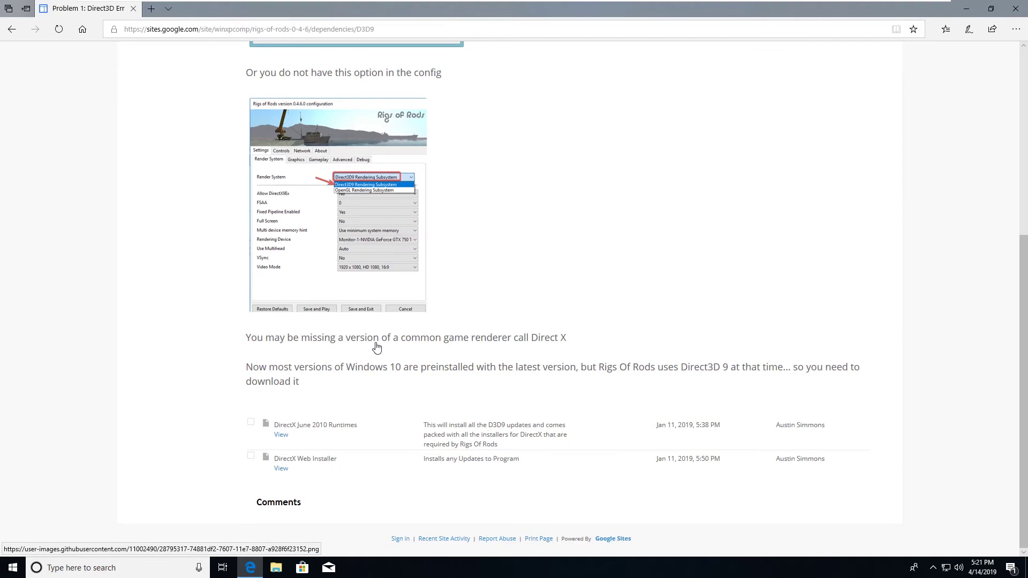
pyautogui.click(281, 469)
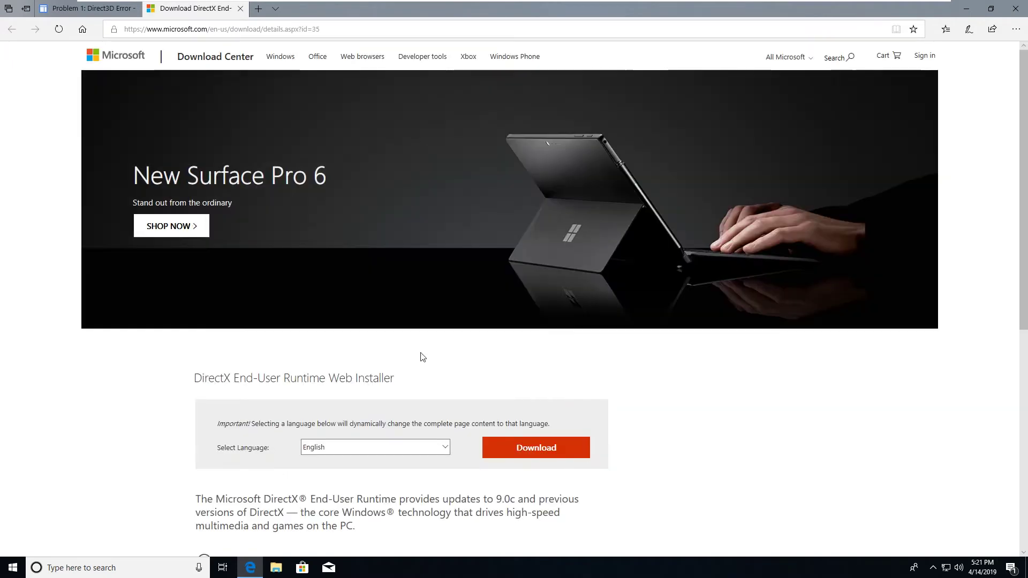
# Step: Download the DirectX End-User Runtime Web Installer without the MSN homepage and Bing offer, and save dxwebsetup.exe
pyautogui.scroll(-2, 184, 370)
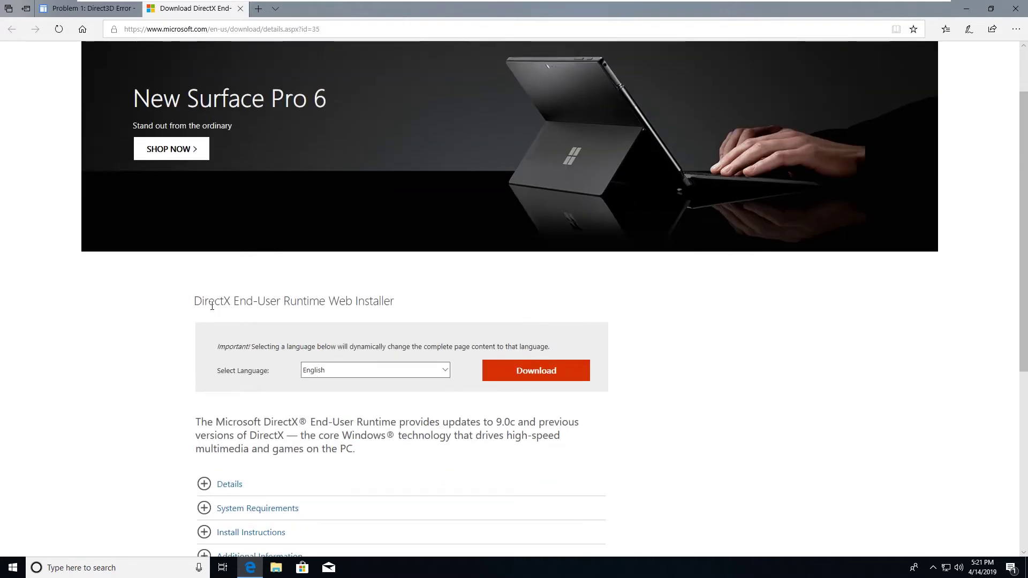
pyautogui.moveTo(205, 306); pyautogui.dragTo(411, 306)
pyautogui.click(411, 306)
pyautogui.click(553, 377)
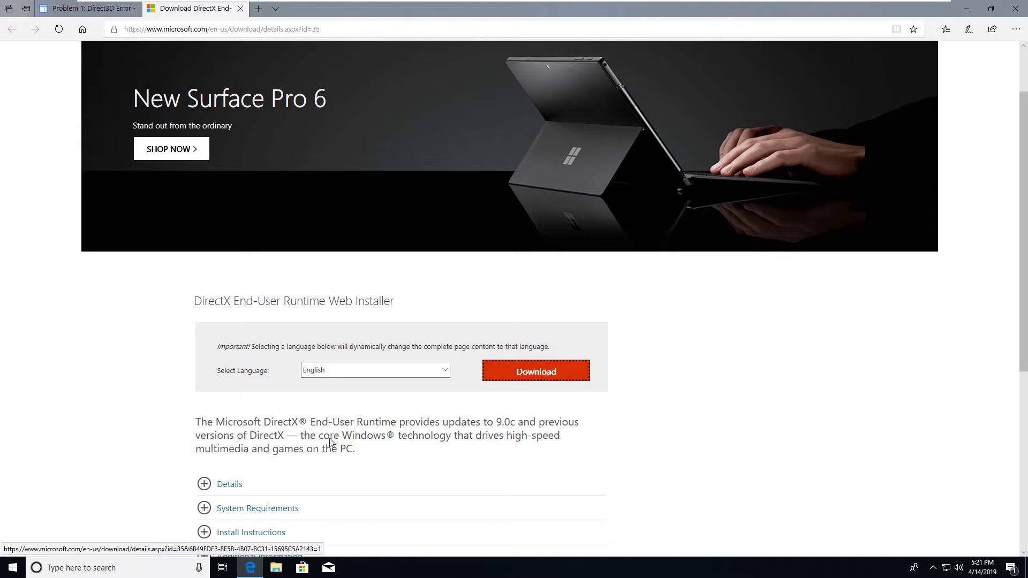
pyautogui.click(204, 254)
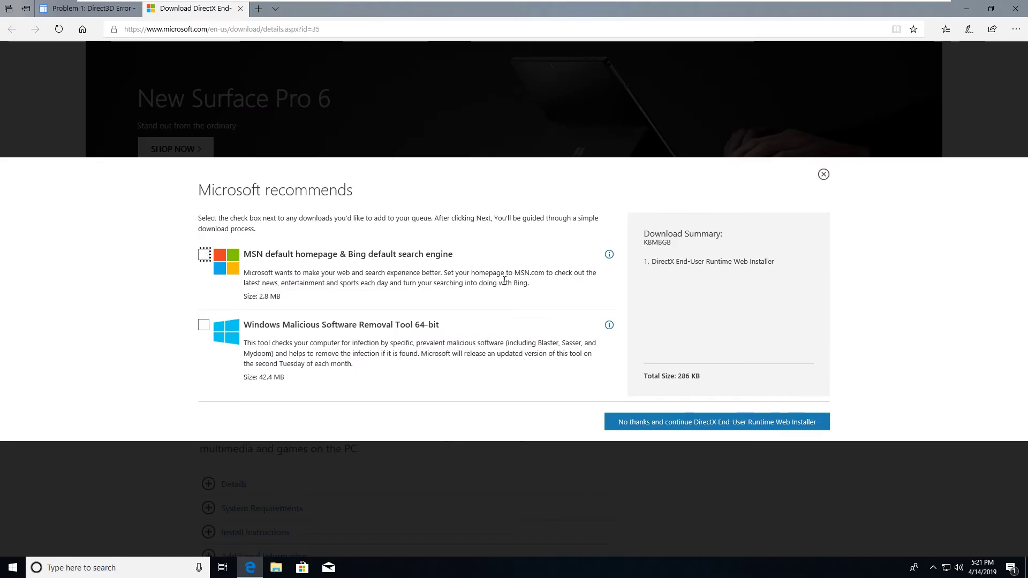
pyautogui.click(708, 427)
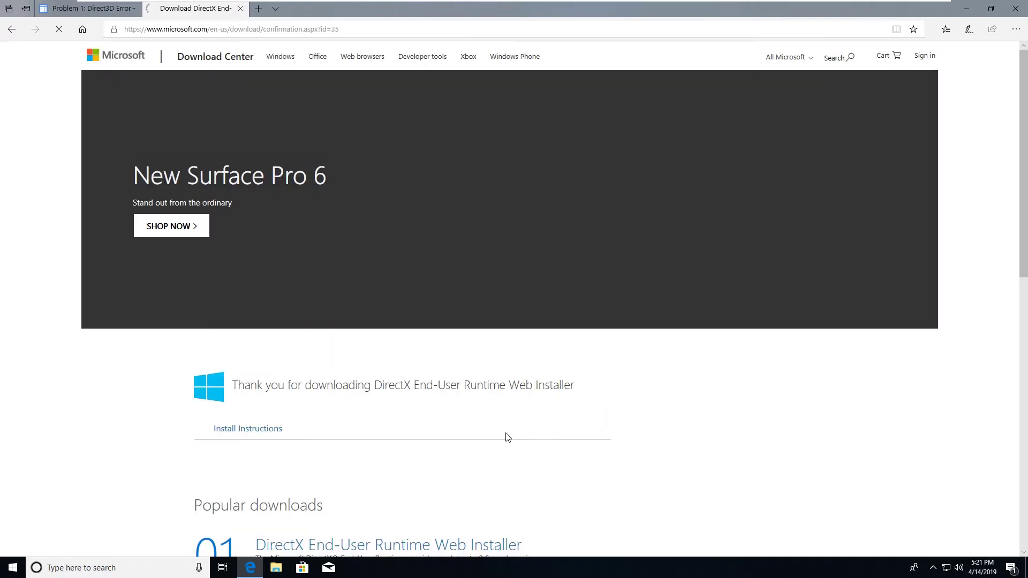
pyautogui.scroll(-3, 407, 371)
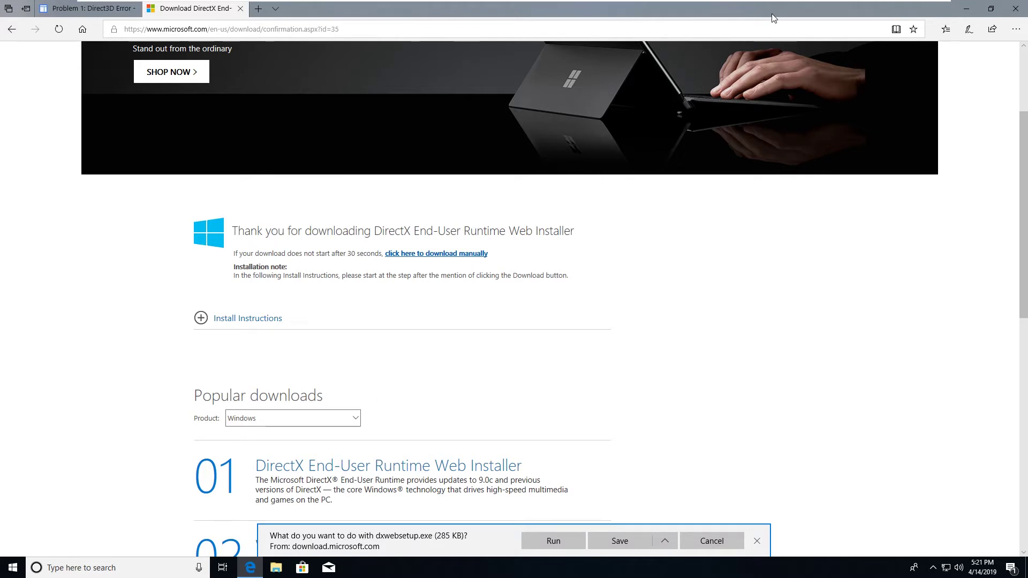
pyautogui.click(620, 541)
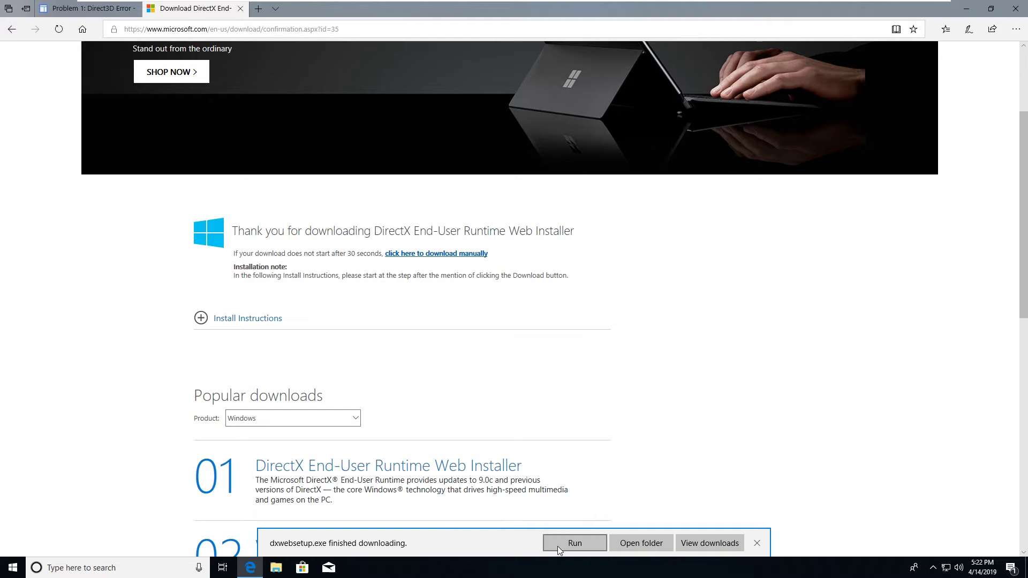
# Step: Run dxwebsetup.exe, accept the license agreement, decline the Bing Bar and start installing the DirectX runtime components
pyautogui.click(556, 548)
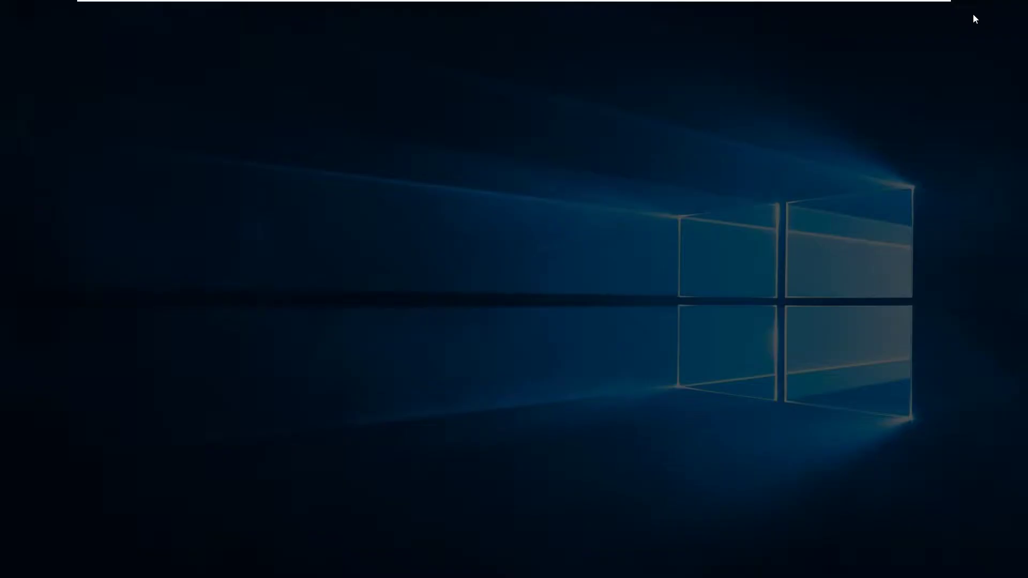
pyautogui.click(439, 356)
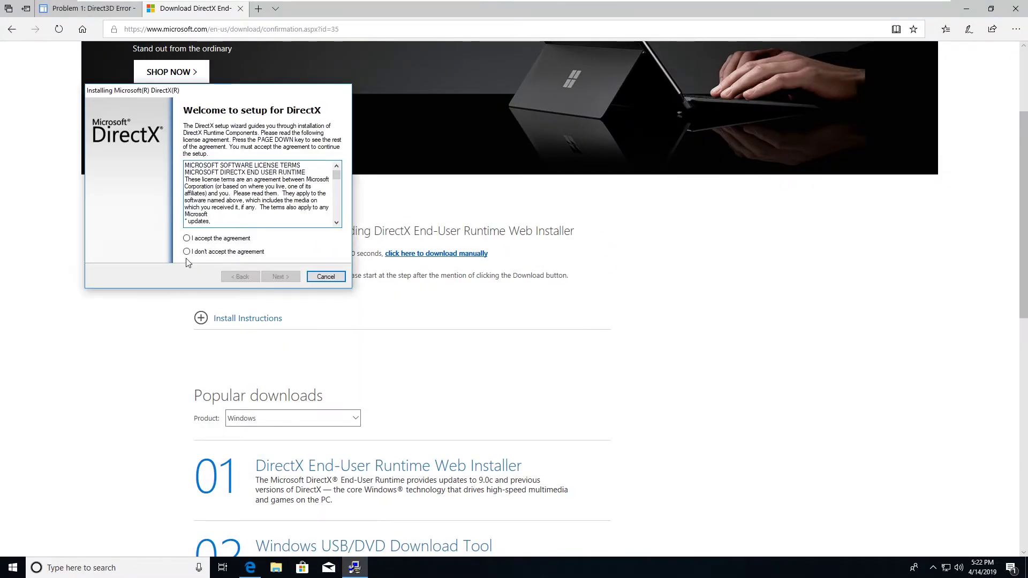
pyautogui.click(187, 238)
pyautogui.click(289, 279)
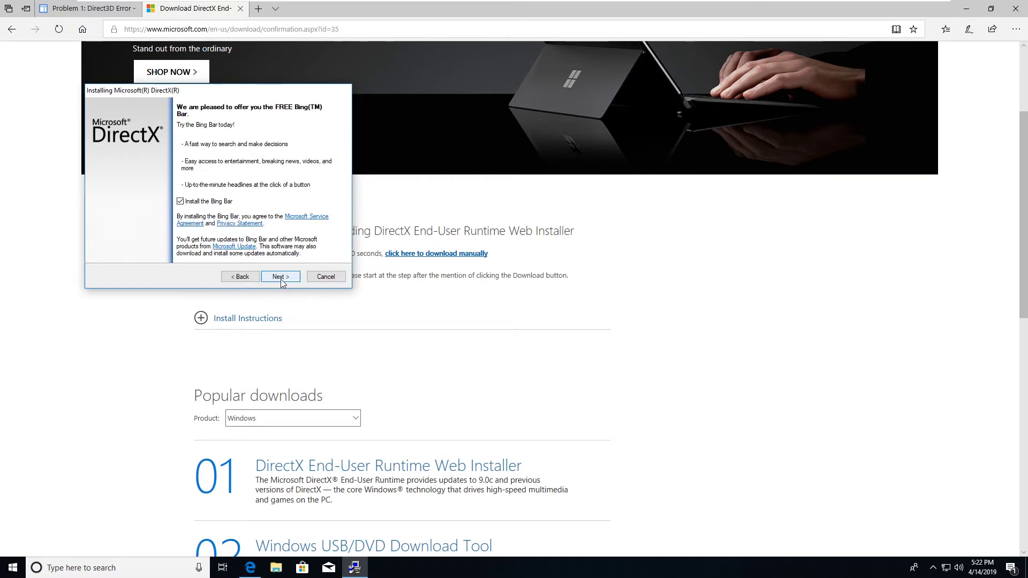
pyautogui.click(180, 201)
pyautogui.click(292, 276)
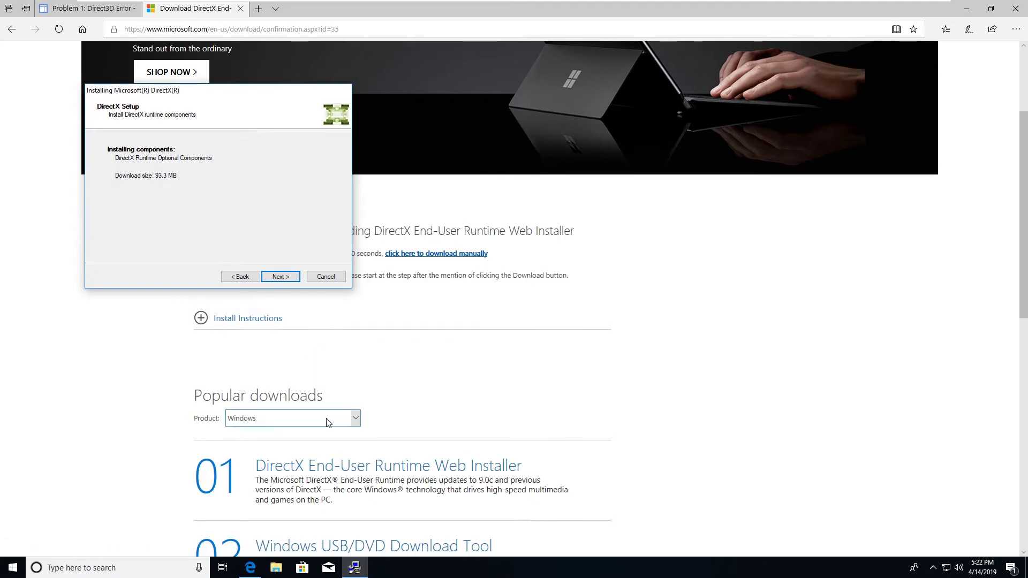
pyautogui.click(276, 276)
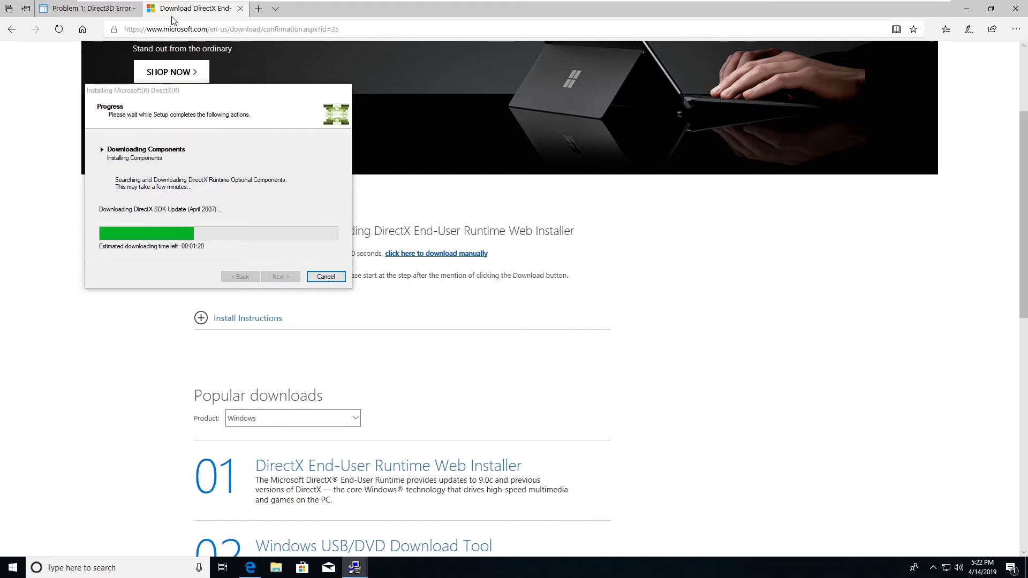
# Step: Review the error message and render system screenshots on the Direct3D Error page, and check the DirectX setup's progress
pyautogui.click(127, 10)
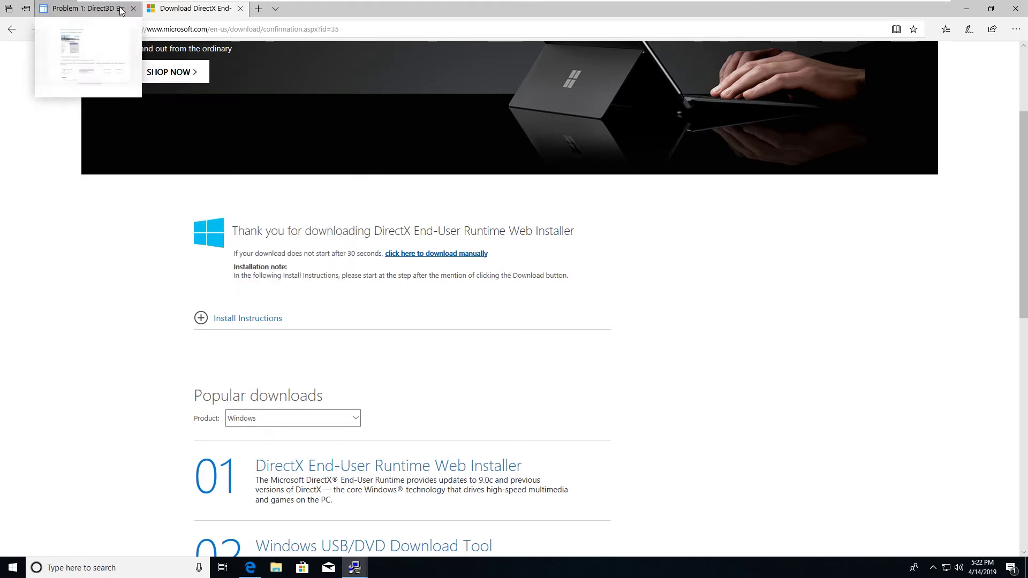
pyautogui.scroll(5, 409, 204)
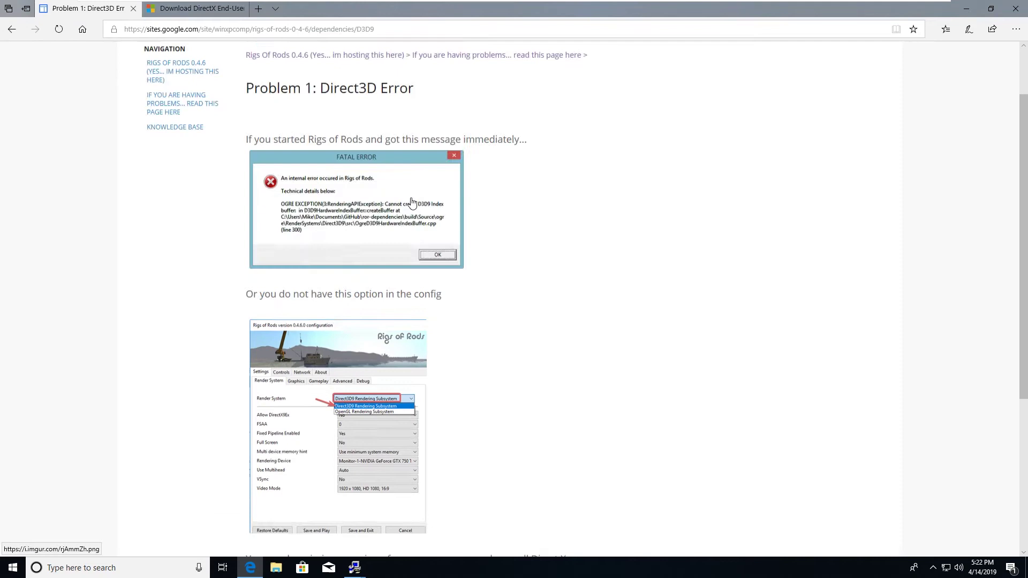
pyautogui.click(390, 309)
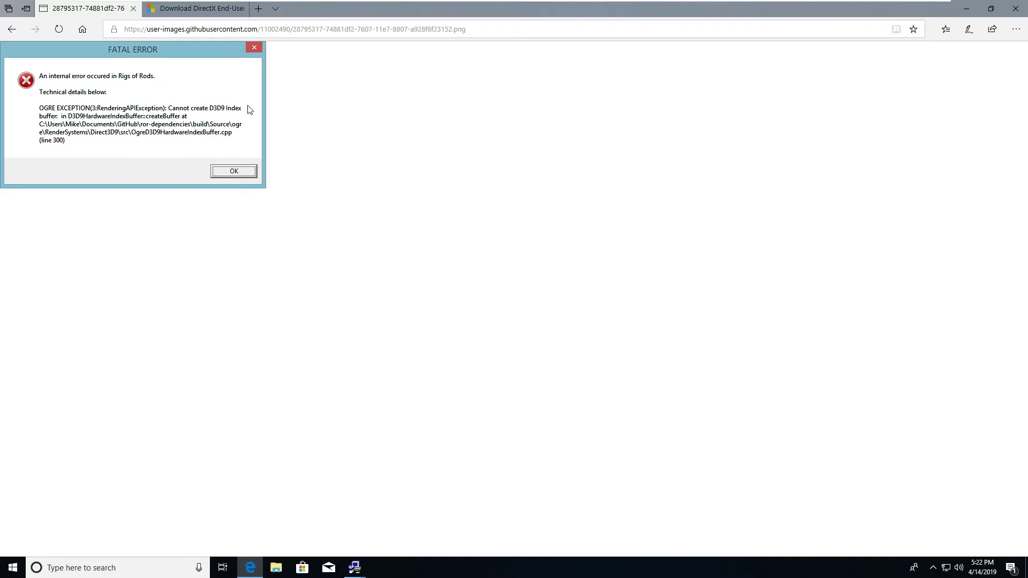
pyautogui.click(12, 29)
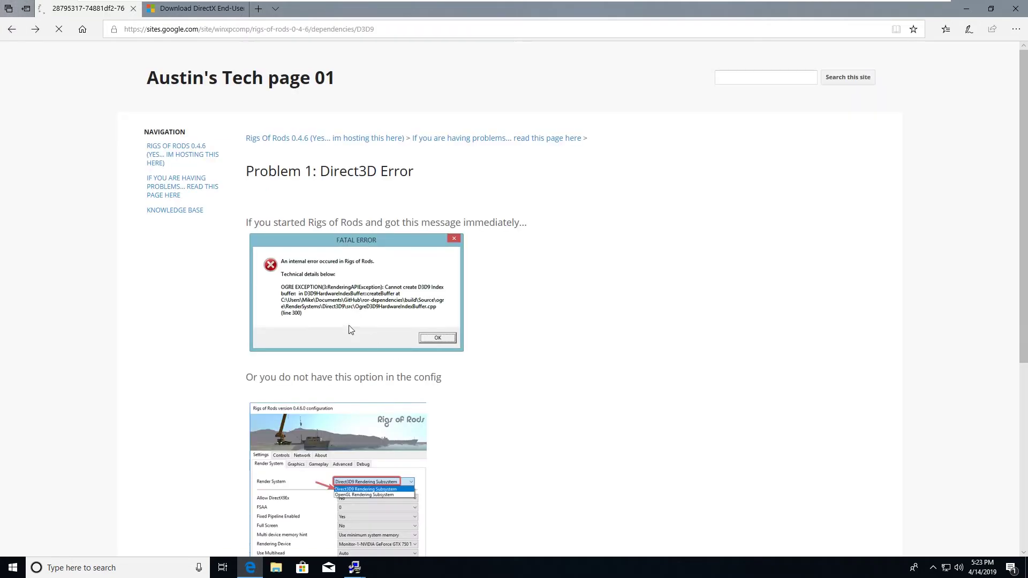
pyautogui.scroll(-4, 348, 375)
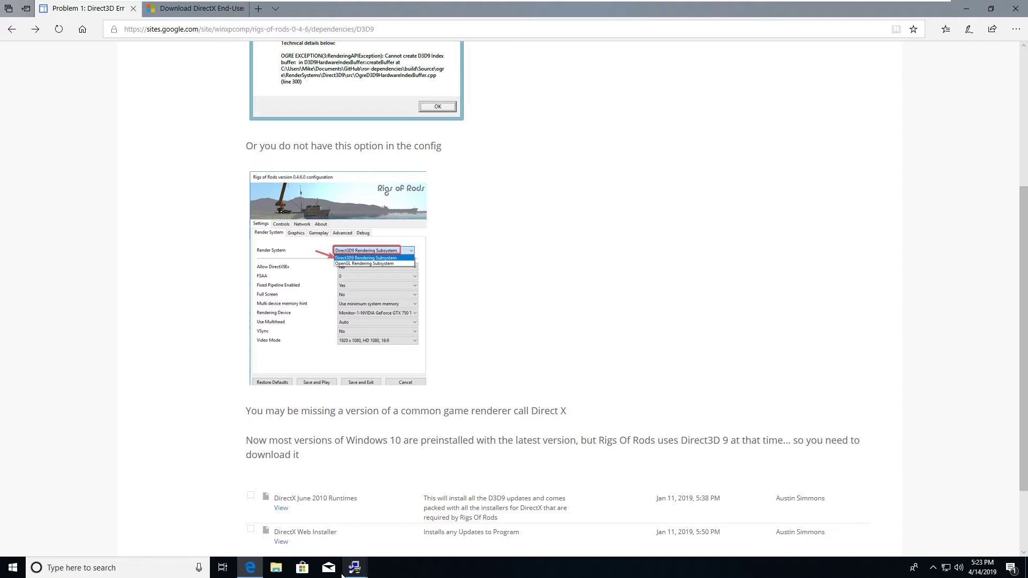
pyautogui.moveTo(349, 570)
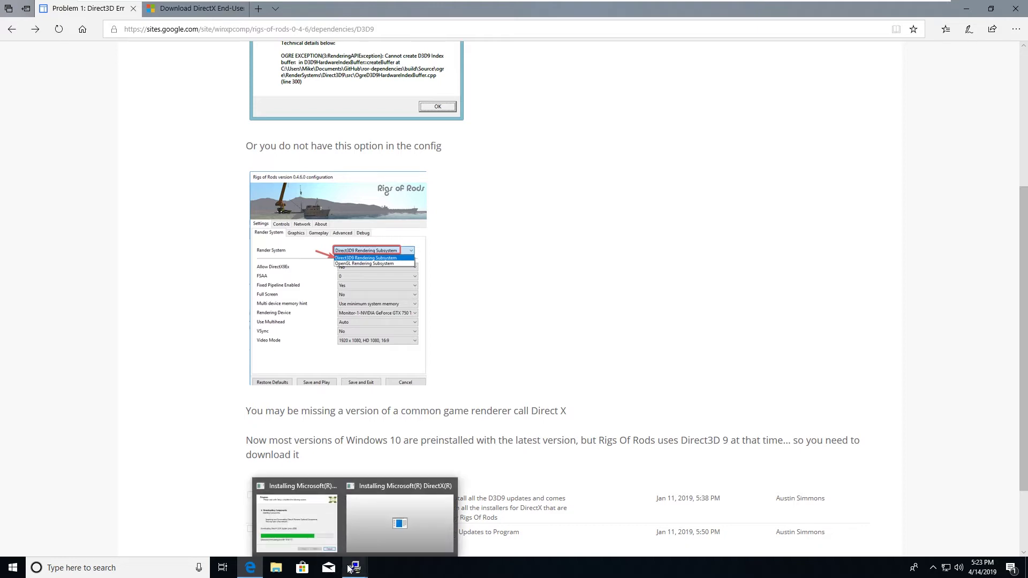
pyautogui.click(296, 527)
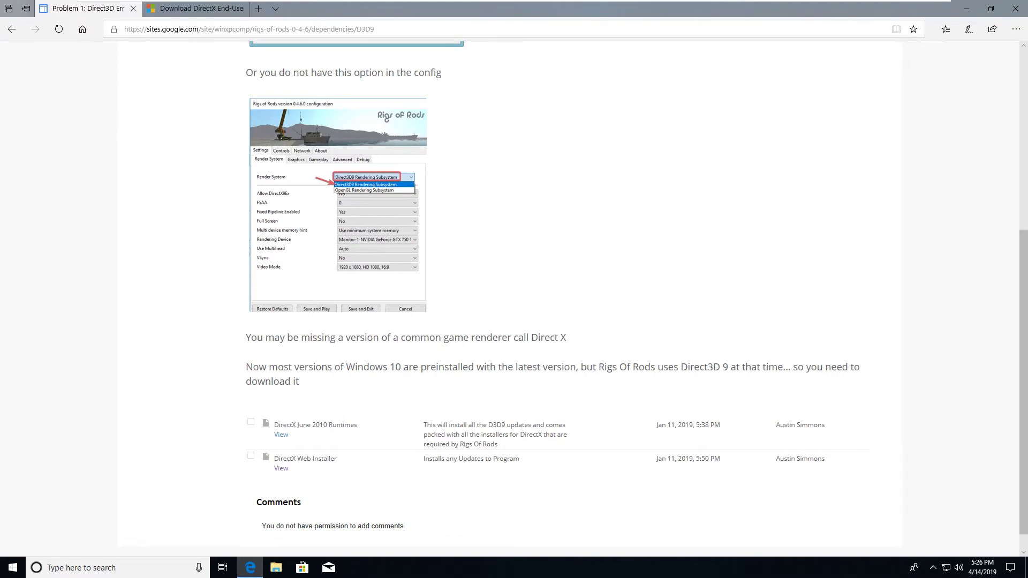
# Step: Return to the Rigs Of Rods 0.4.6 page and examine its Installer File and ZIP File download entries
pyautogui.click(12, 30)
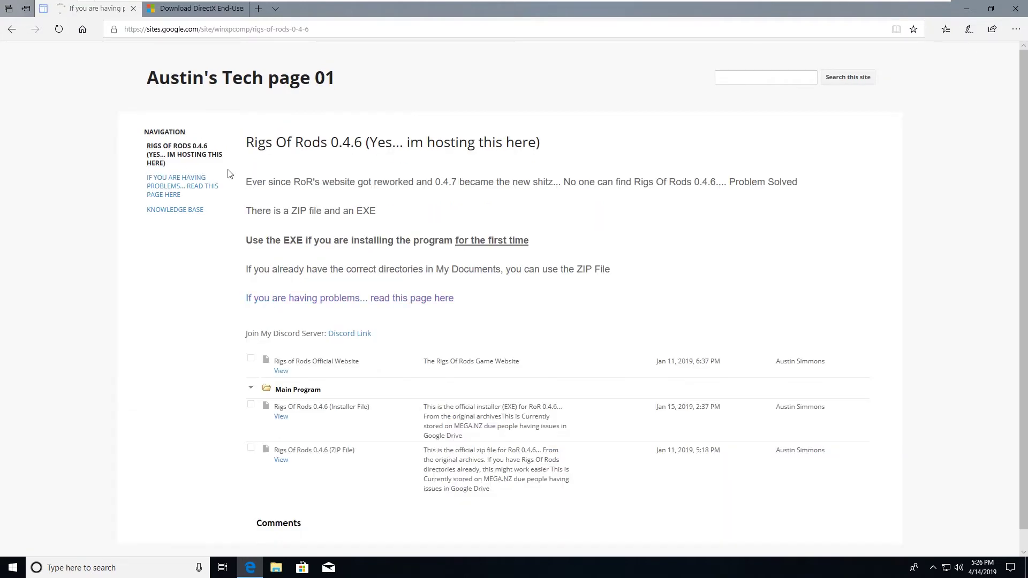
pyautogui.scroll(-1, 455, 293)
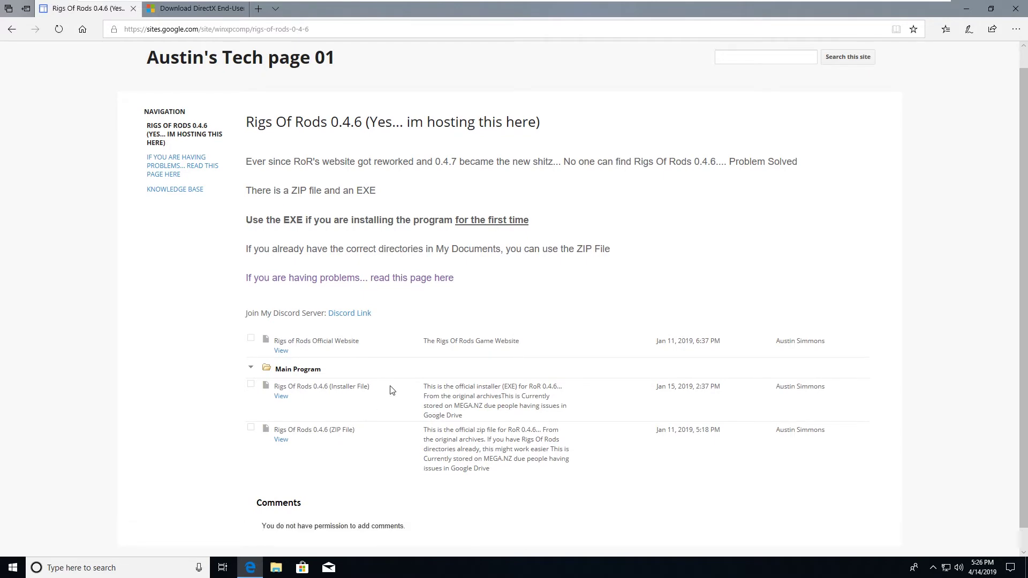
pyautogui.keyDown('ctrl'); pyautogui.scroll(1, 391, 391); pyautogui.keyUp('ctrl')
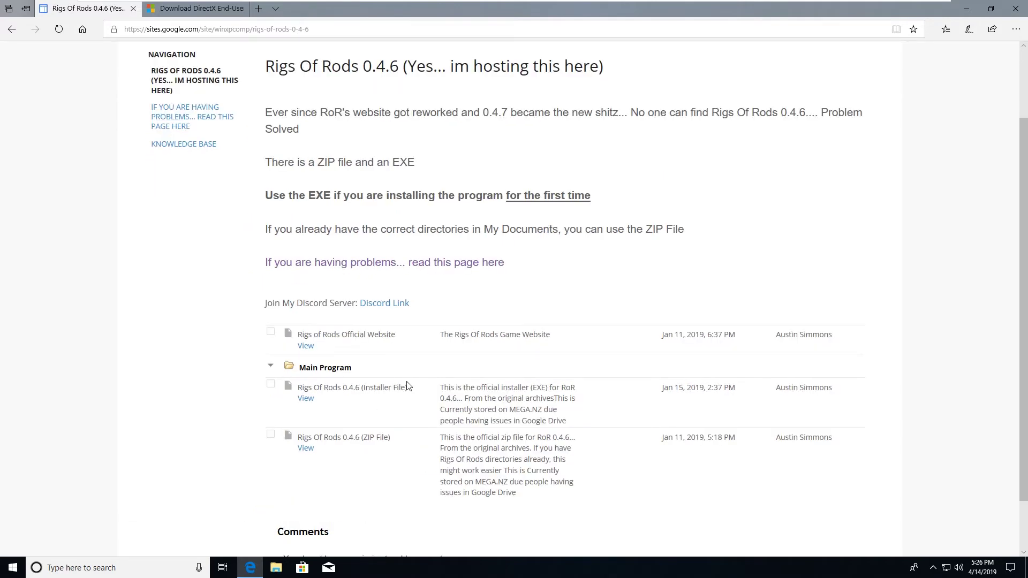
pyautogui.scroll(-1, 407, 385)
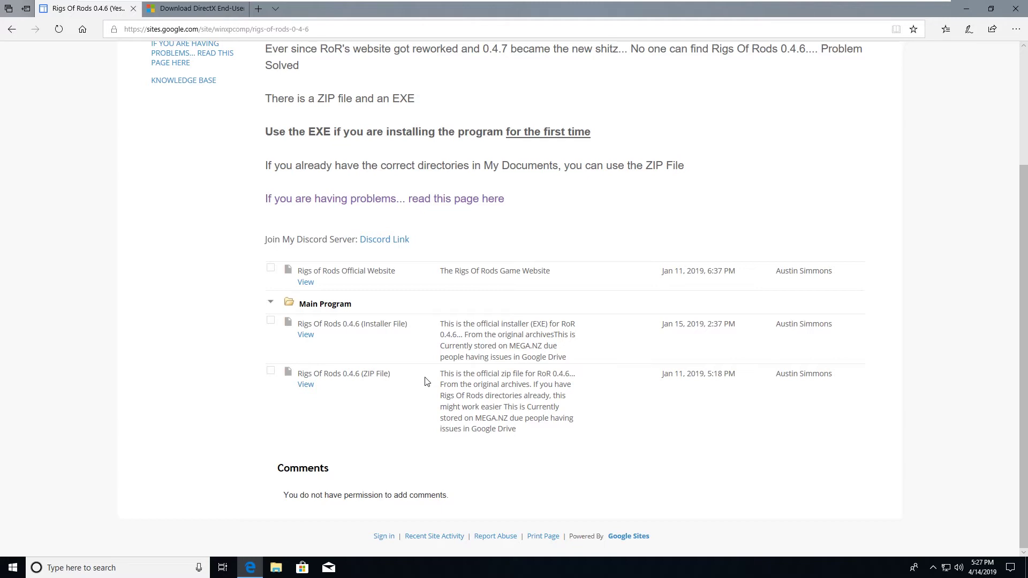
pyautogui.moveTo(398, 374); pyautogui.dragTo(339, 375)
pyautogui.click(339, 375)
pyautogui.moveTo(314, 324); pyautogui.dragTo(414, 317)
pyautogui.click(414, 317)
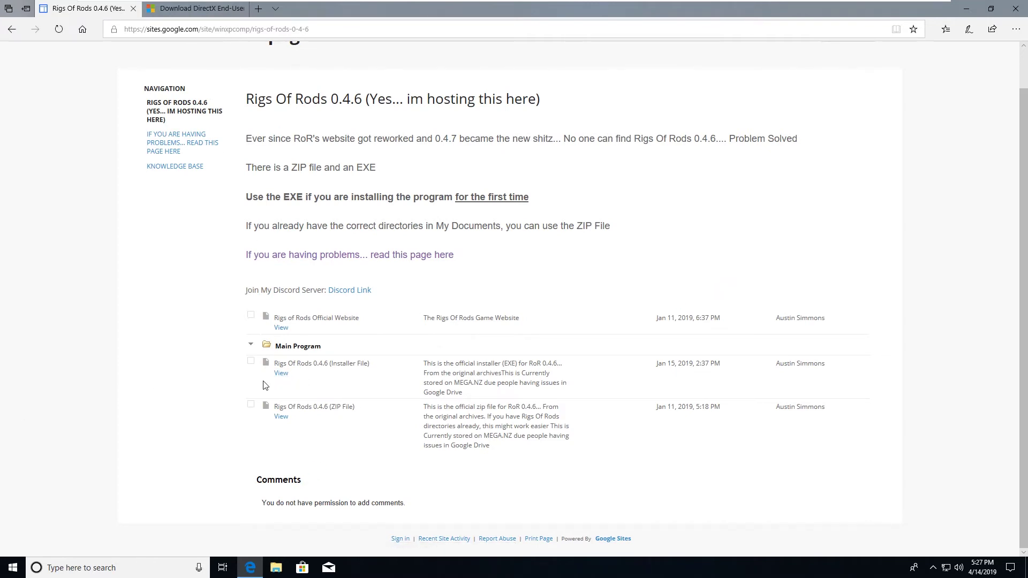
# Step: Open the Rigs Of Rods 0.4.6 Installer File entry on MEGA, then download and save Rigs-of-Rods-0.4.6.exe
pyautogui.click(282, 374)
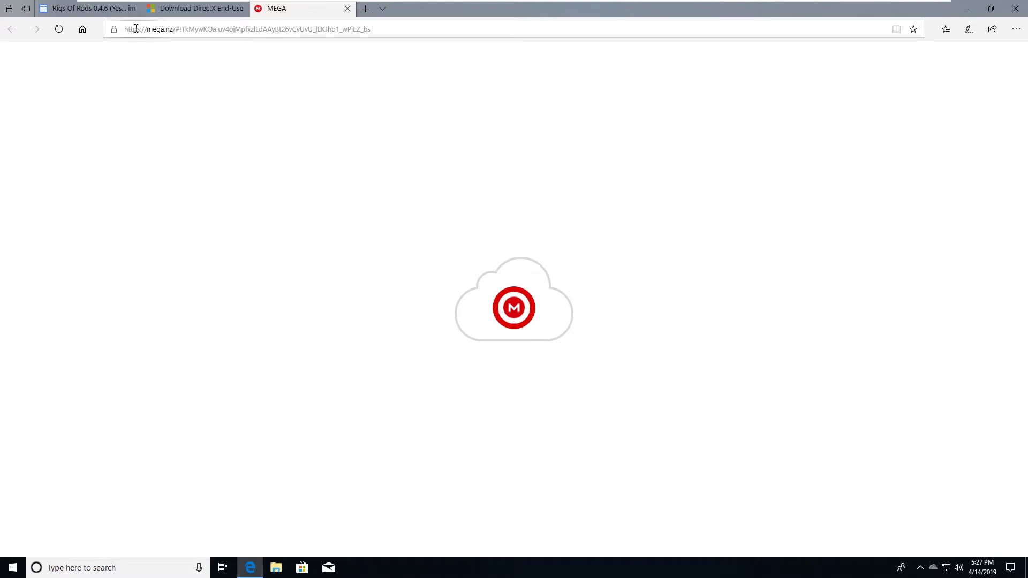
pyautogui.click(97, 9)
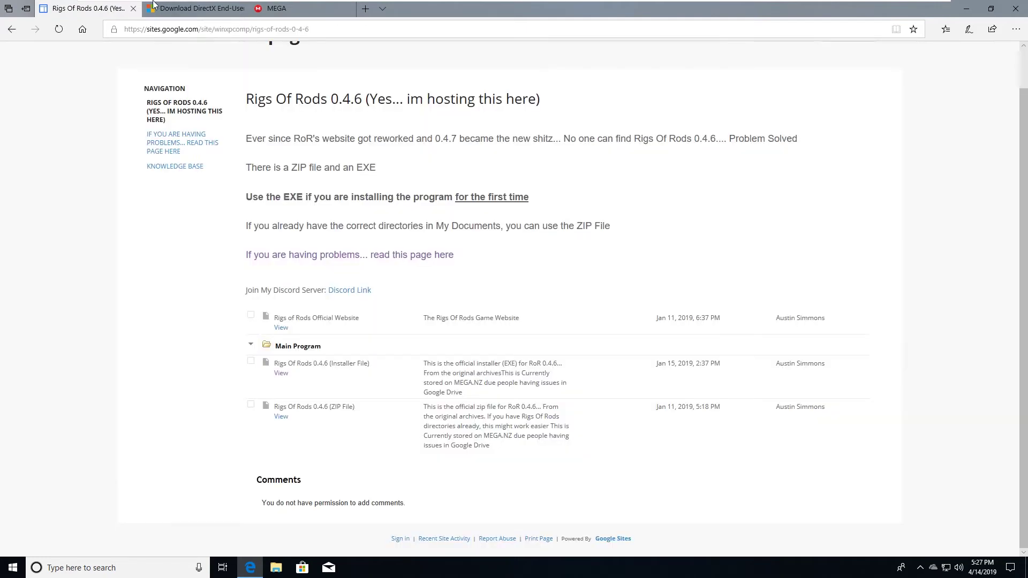
pyautogui.click(281, 374)
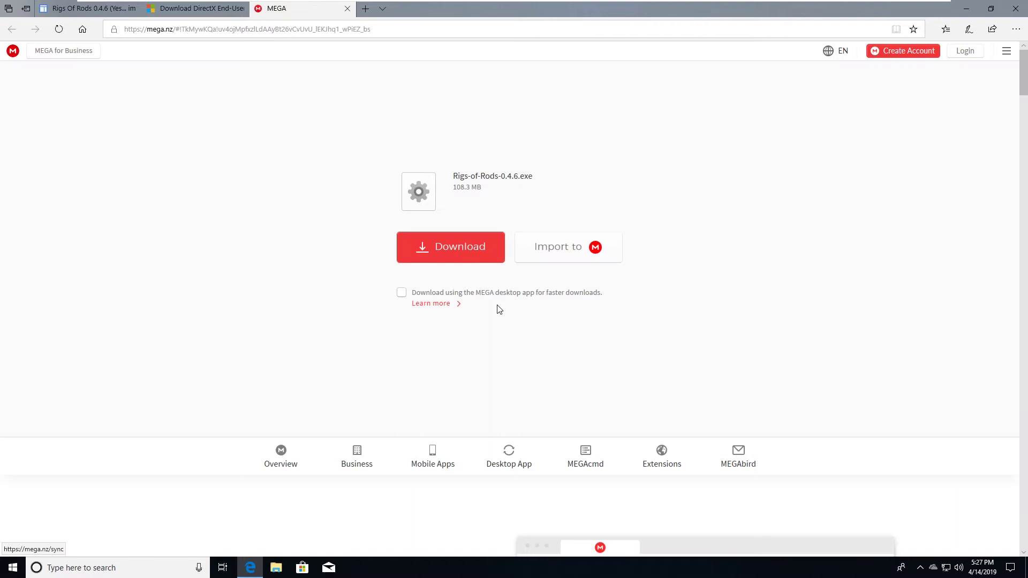
pyautogui.click(462, 259)
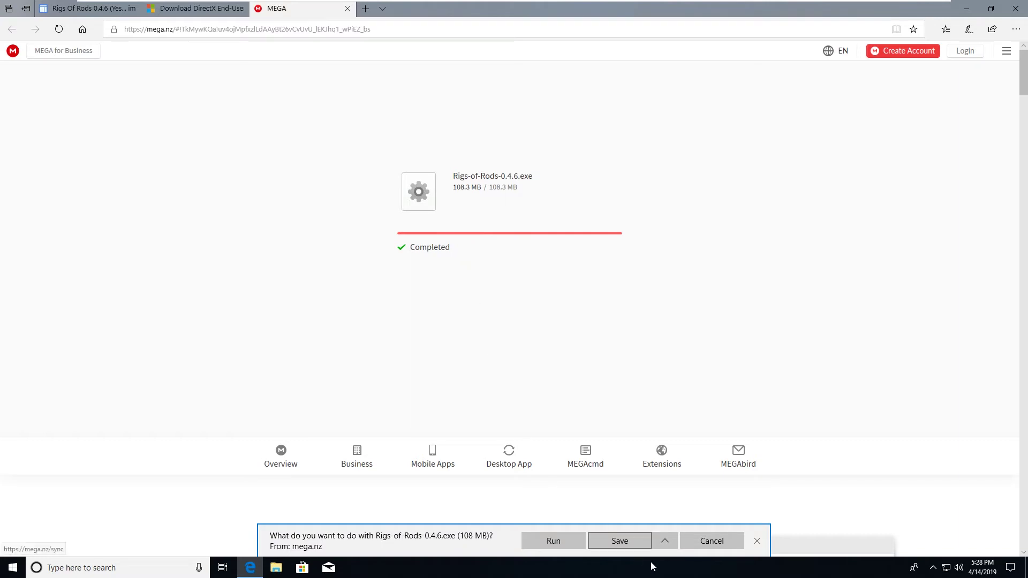
pyautogui.click(615, 542)
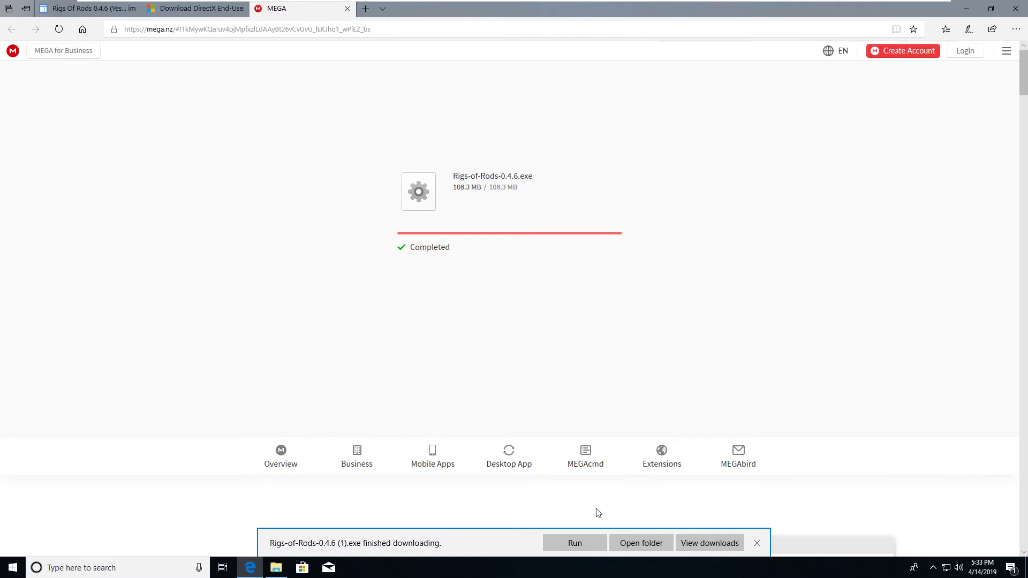
# Step: Open the Windows Defender threat notification, review the current, quarantined and allowed threats in Threat history, and close it
pyautogui.click(1011, 567)
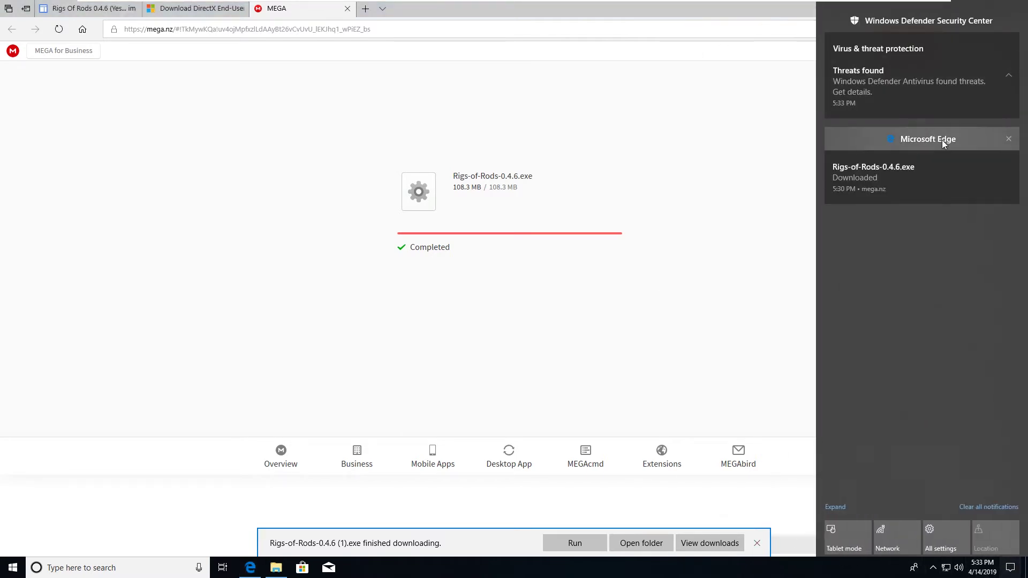
pyautogui.click(903, 87)
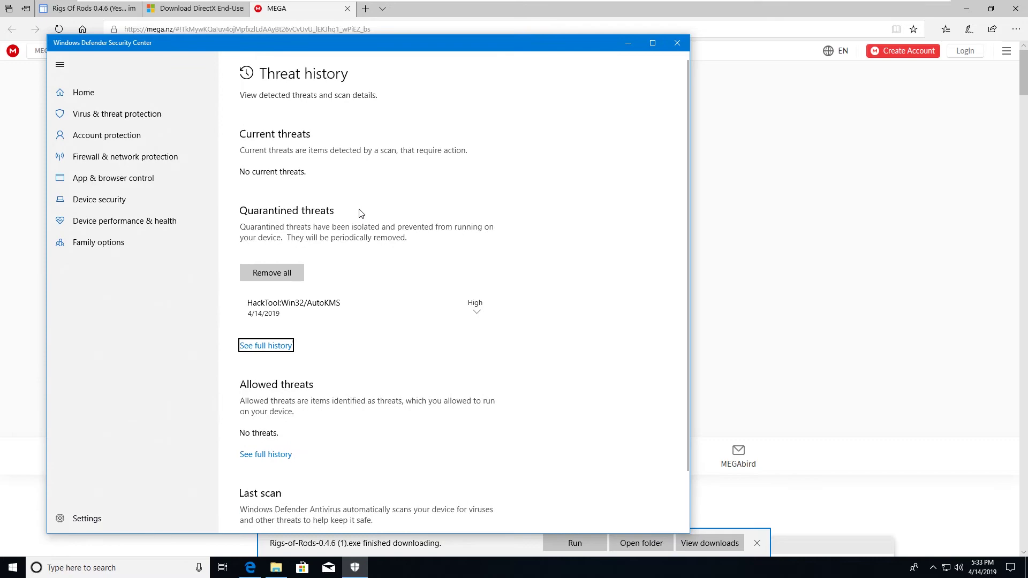
pyautogui.scroll(-1, 348, 202)
pyautogui.scroll(1, 348, 207)
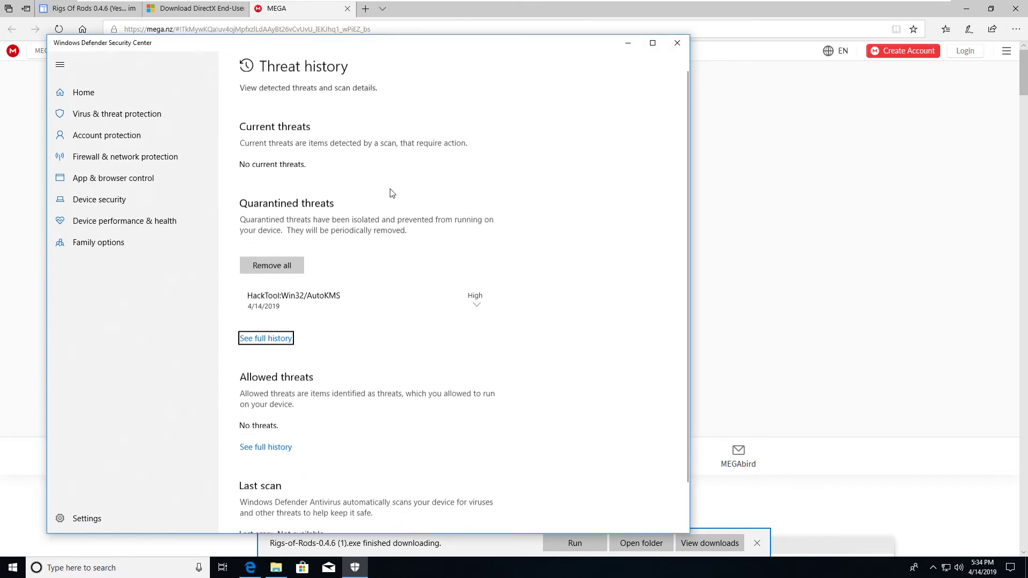
pyautogui.click(677, 44)
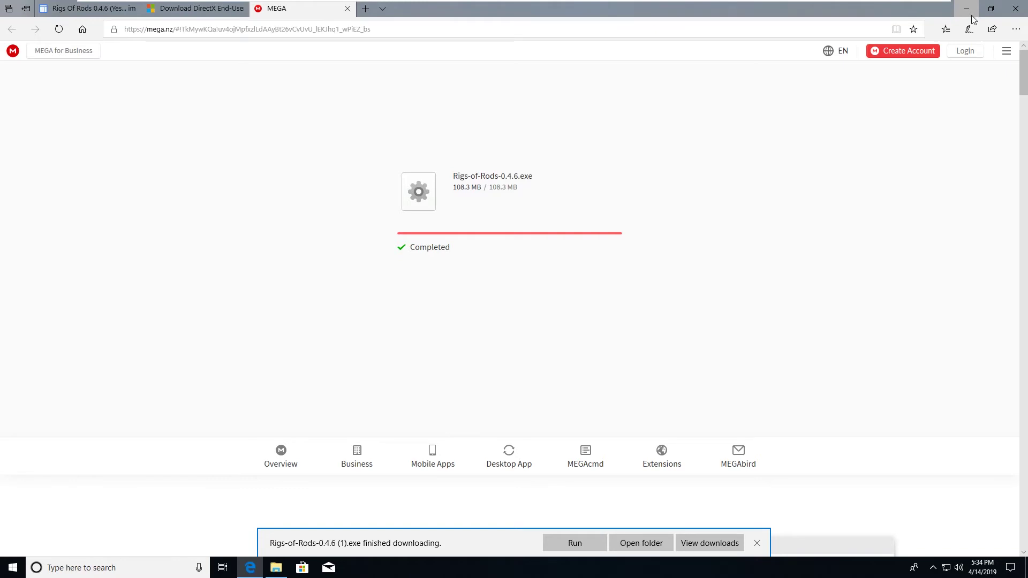
# Step: Run the Rigs-of-Rods-0.4.6 (1) installer from the Downloads folder and allow it through SmartScreen and User Account Control
pyautogui.click(273, 570)
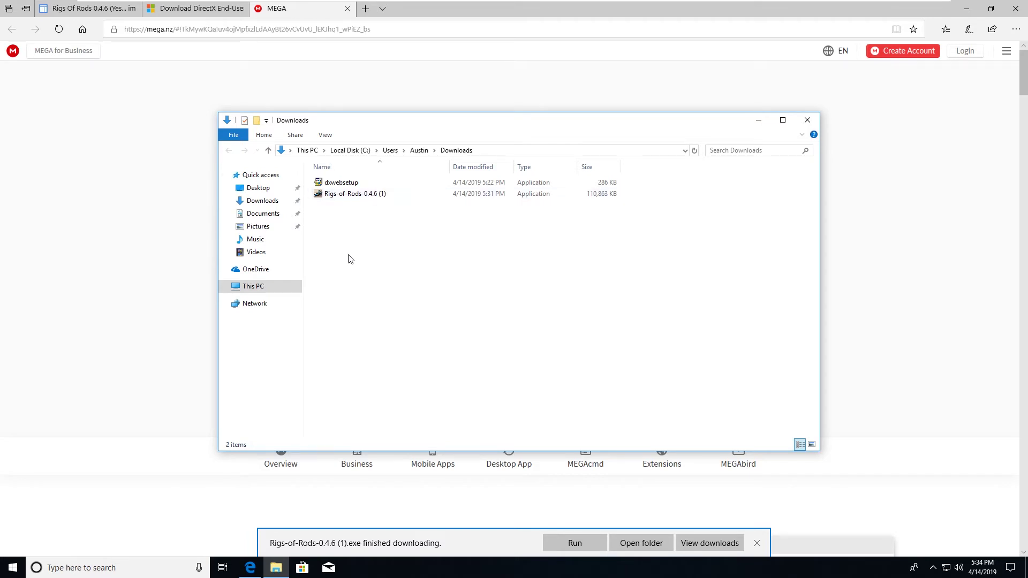
pyautogui.click(966, 8)
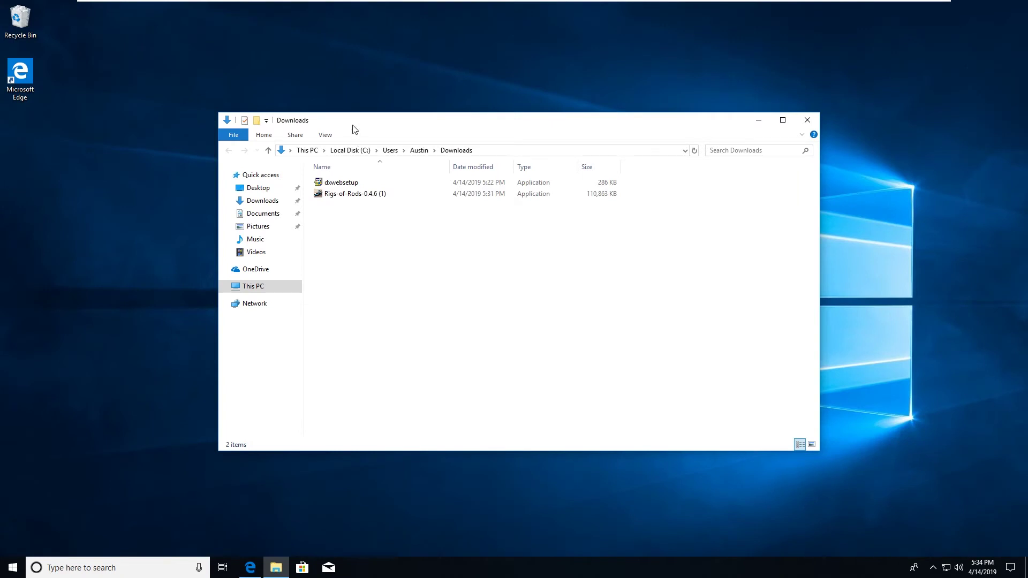
pyautogui.doubleClick(343, 196)
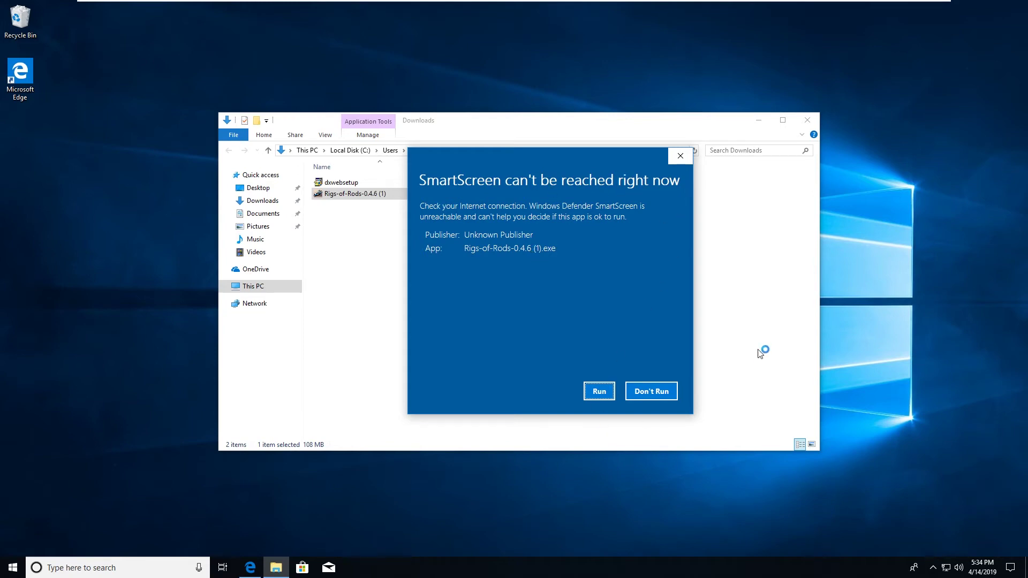
pyautogui.click(599, 391)
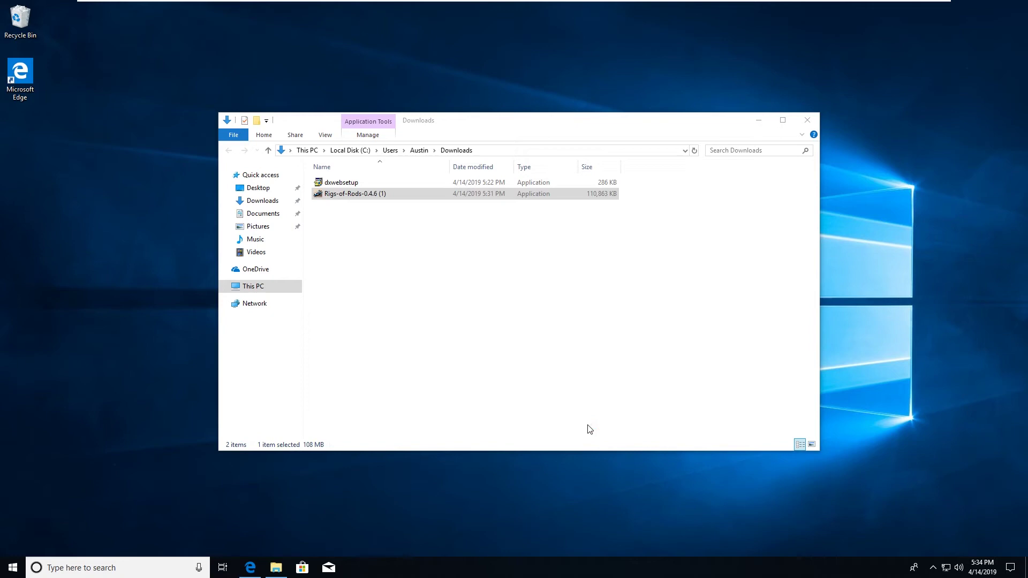
pyautogui.click(814, 121)
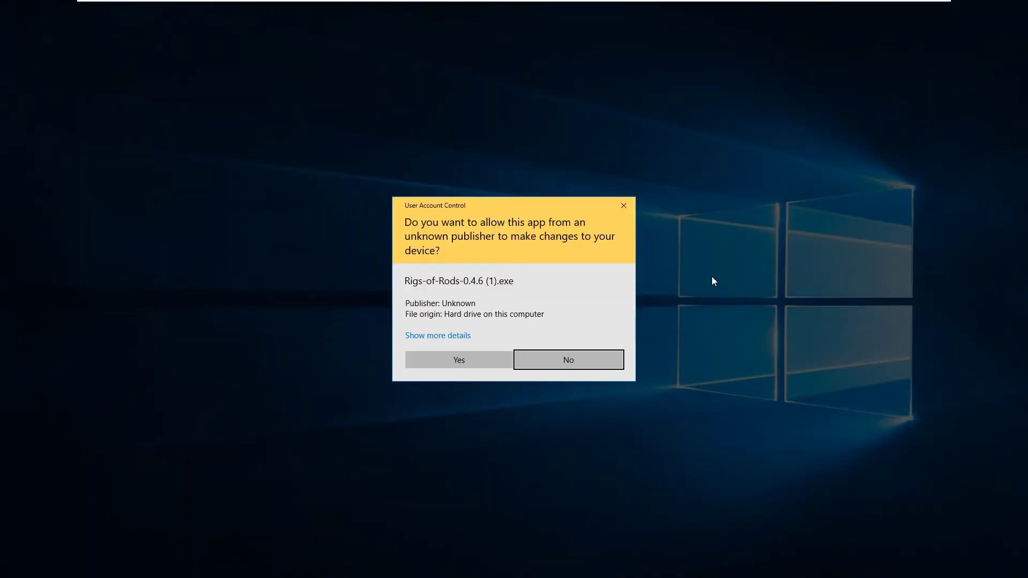
pyautogui.click(456, 356)
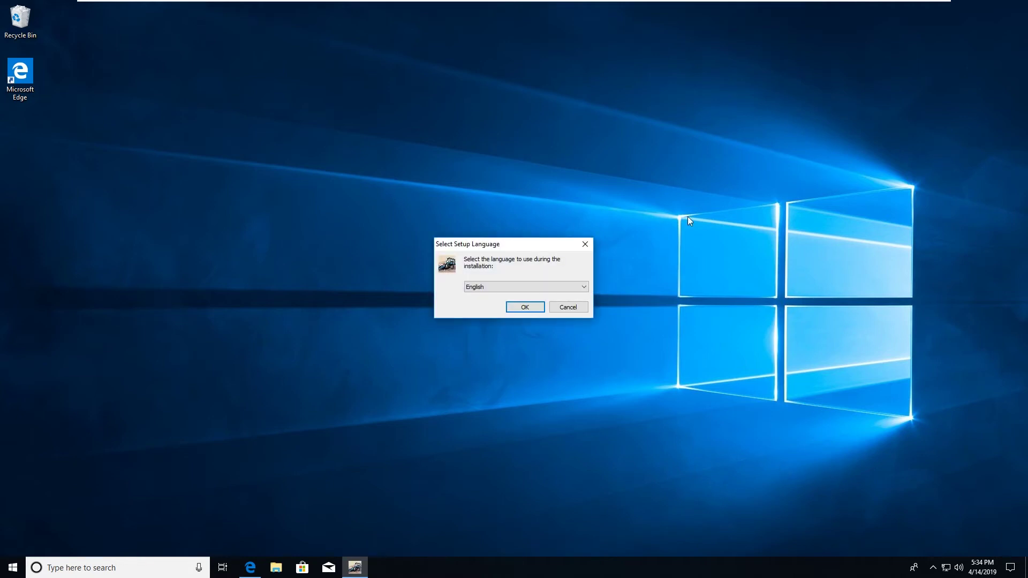
# Step: Set up the installer in English, accept the license agreement, and keep the default destination, full installation and Start Menu folder
pyautogui.click(525, 308)
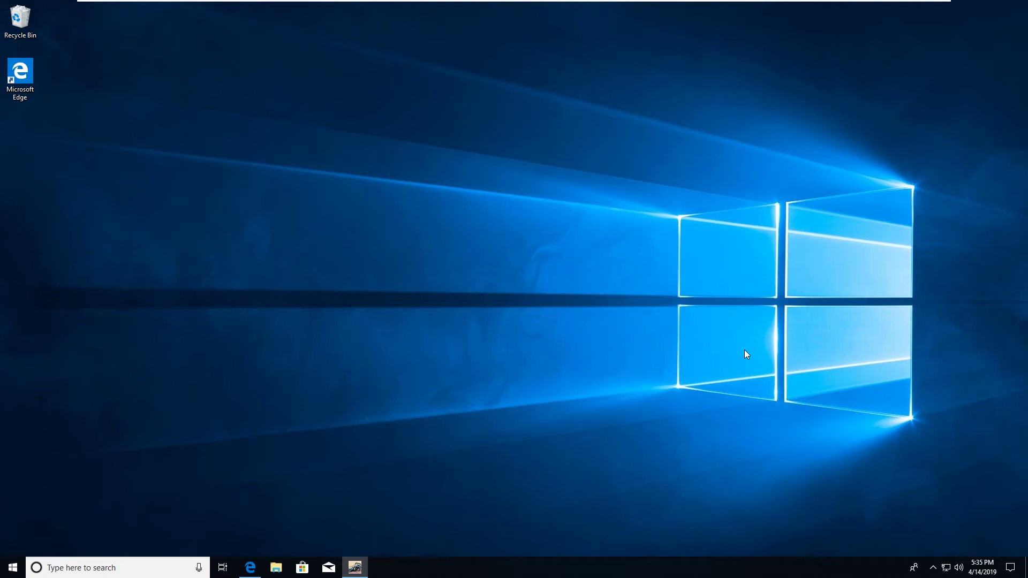
pyautogui.click(470, 337)
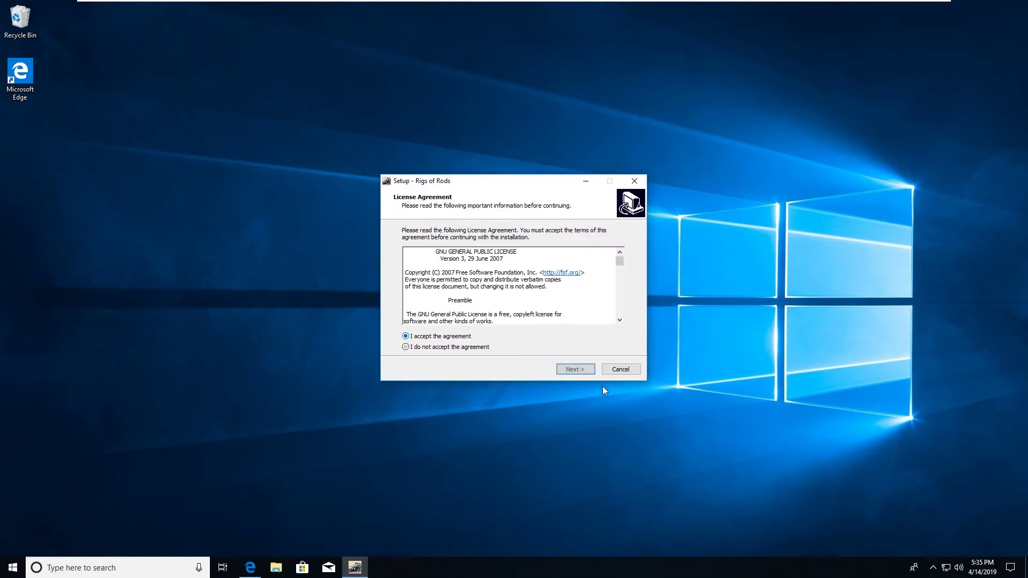
pyautogui.click(575, 370)
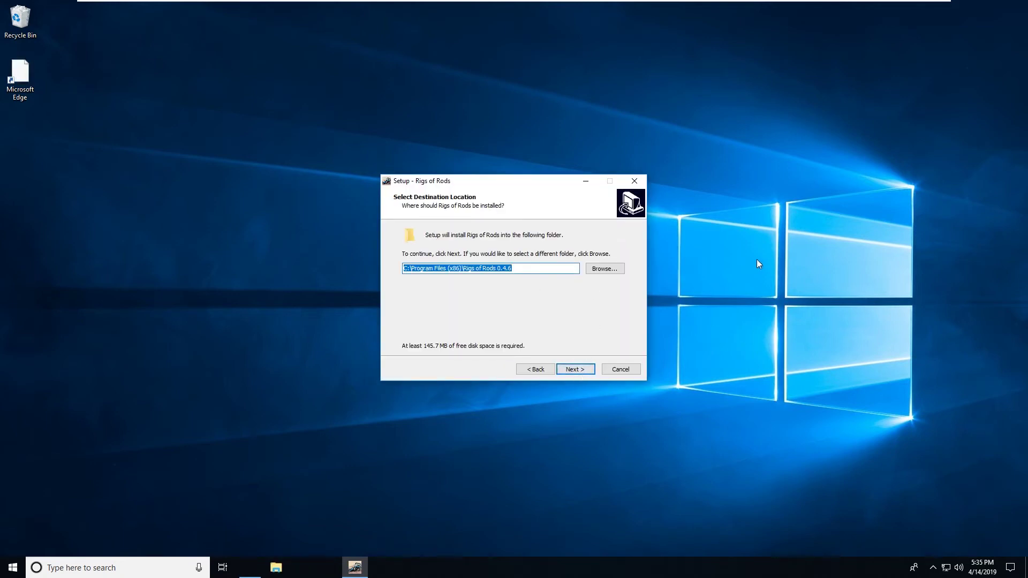
pyautogui.click(592, 368)
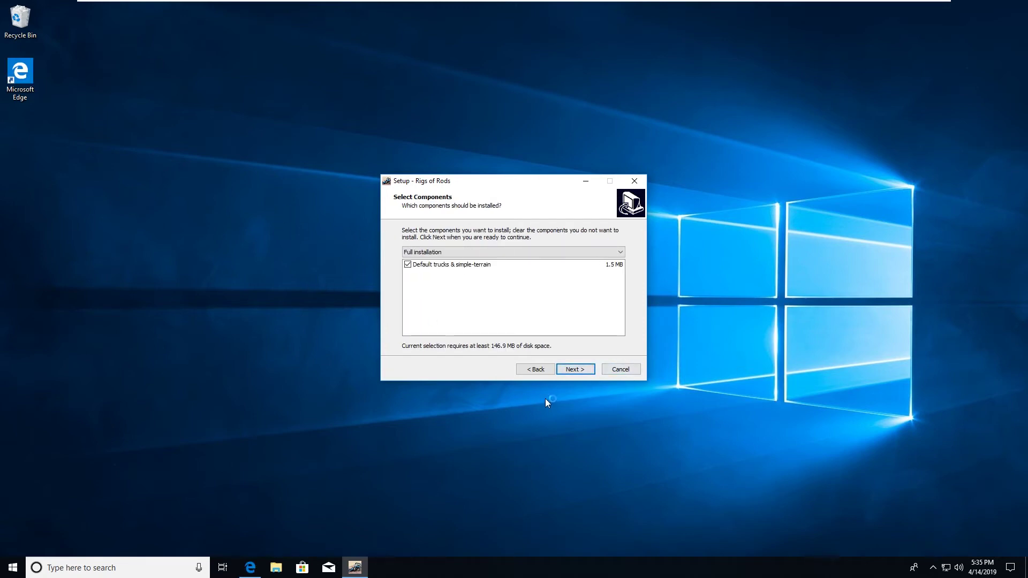
pyautogui.click(582, 371)
pyautogui.click(573, 369)
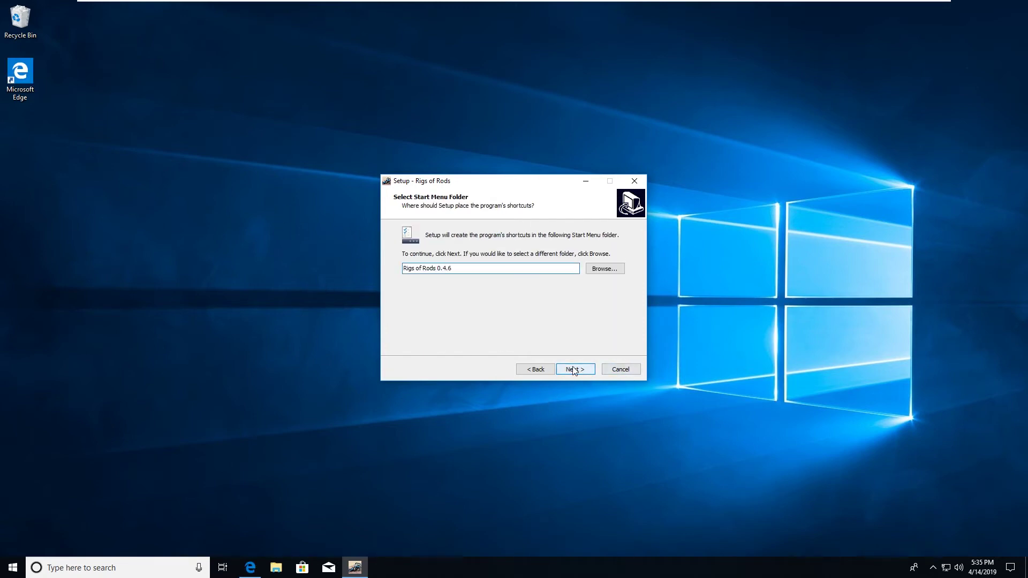
# Step: Enable the desktop shortcut, install Rigs of Rods, and finish the setup with Launch Rigs of Rods selected
pyautogui.click(426, 265)
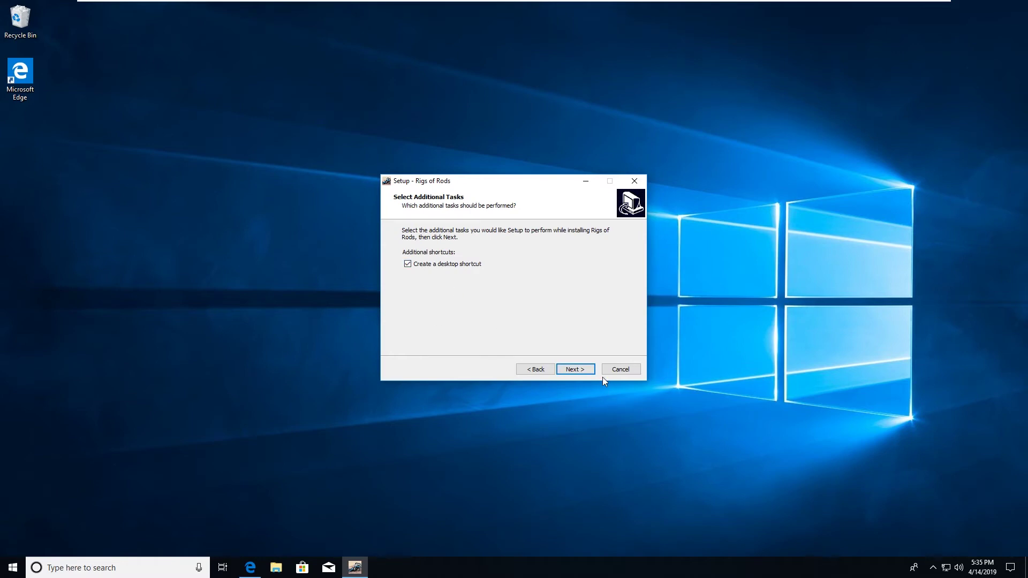
pyautogui.click(585, 373)
pyautogui.scroll(-1, 564, 287)
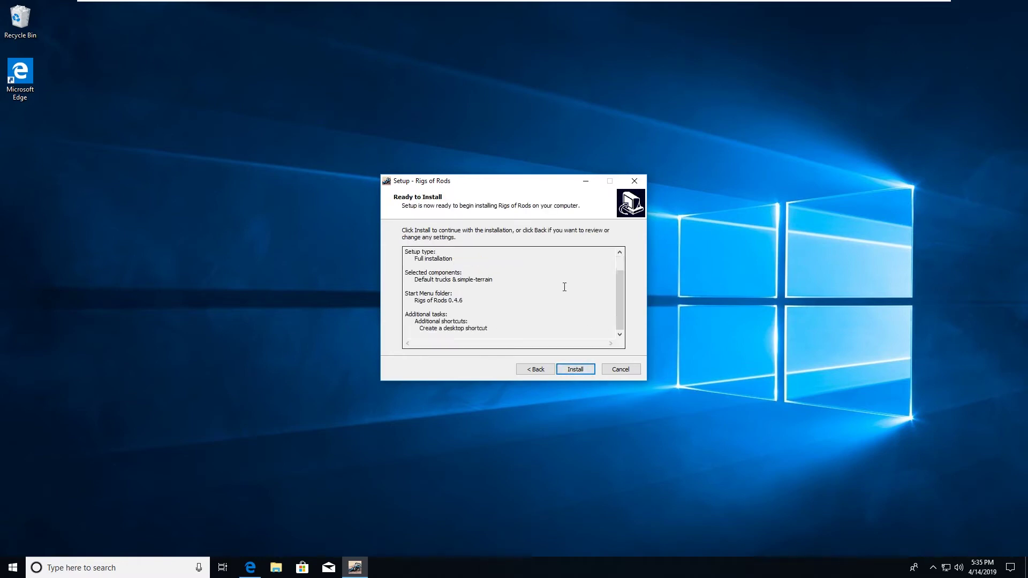
pyautogui.scroll(1, 565, 287)
pyautogui.click(584, 369)
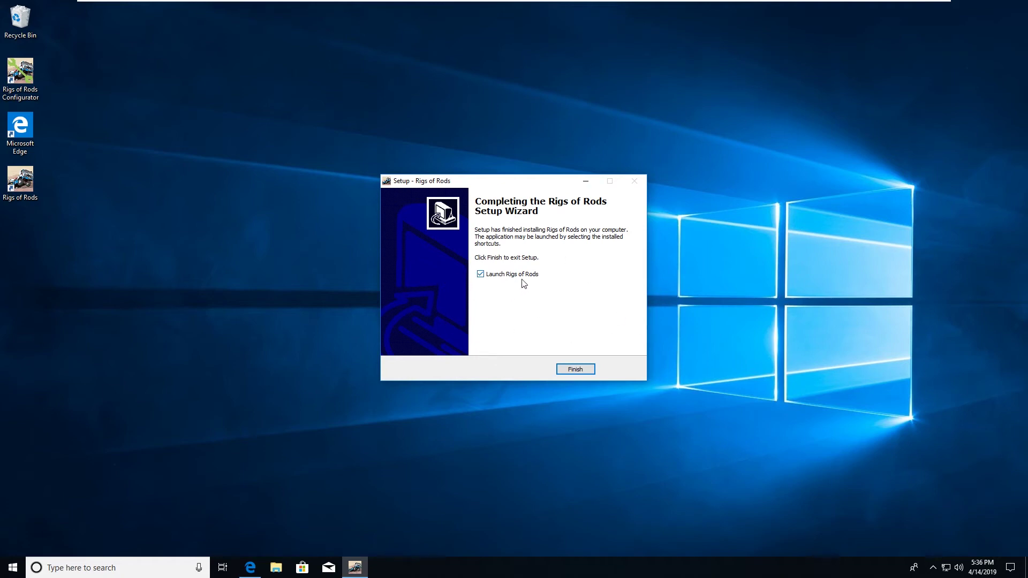
pyautogui.click(583, 369)
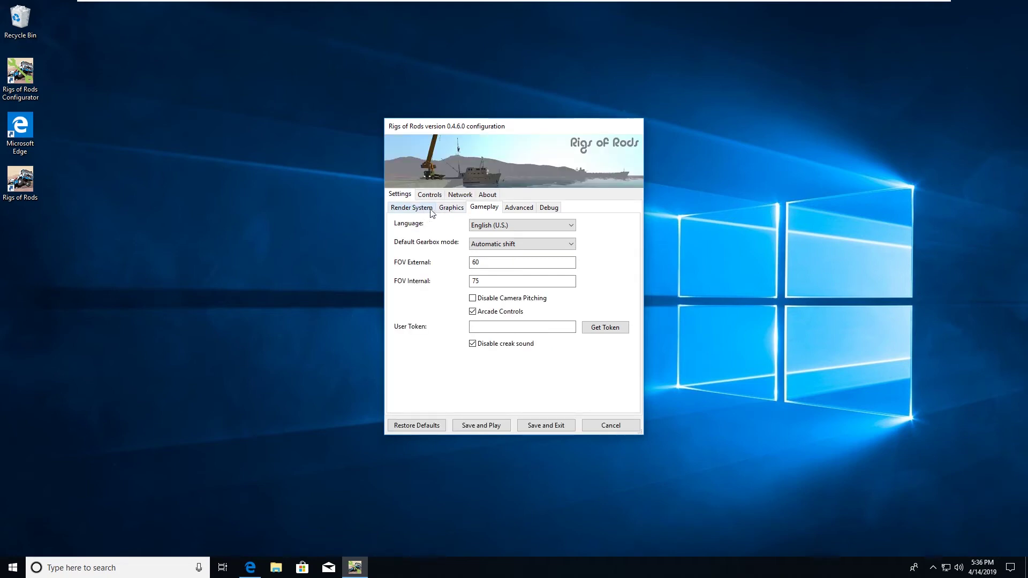
# Step: In the render system settings, set Full Screen to No, memory hint to Auto hardware buffers management, and Video Mode to 1920 x 1080
pyautogui.click(428, 211)
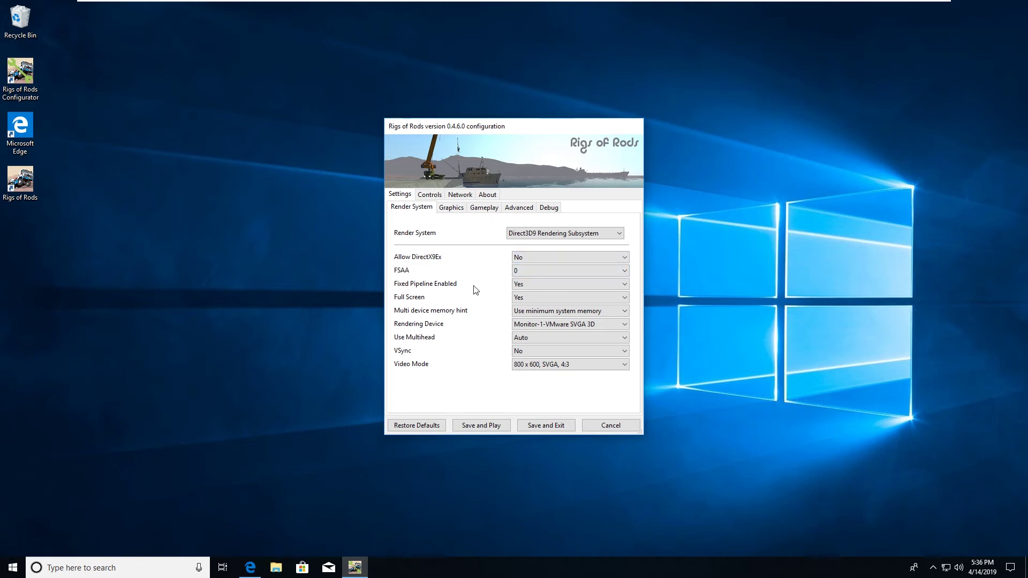
pyautogui.click(534, 296)
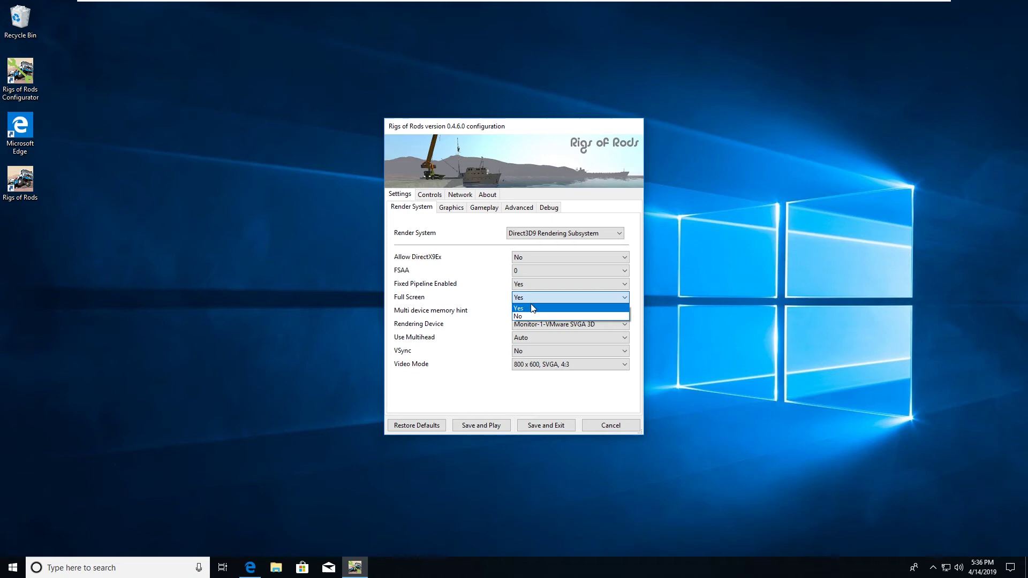
pyautogui.click(526, 316)
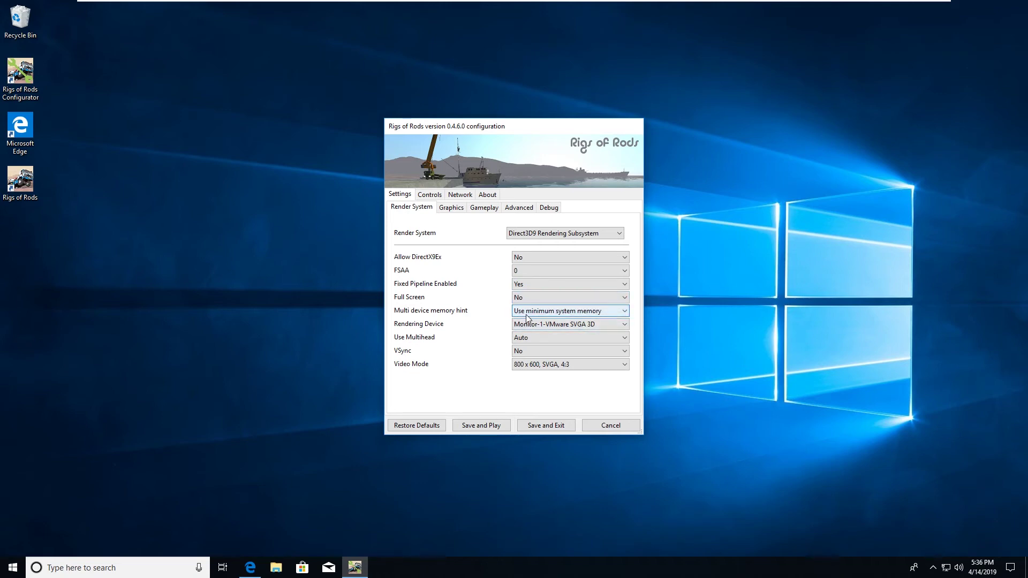
pyautogui.click(527, 312)
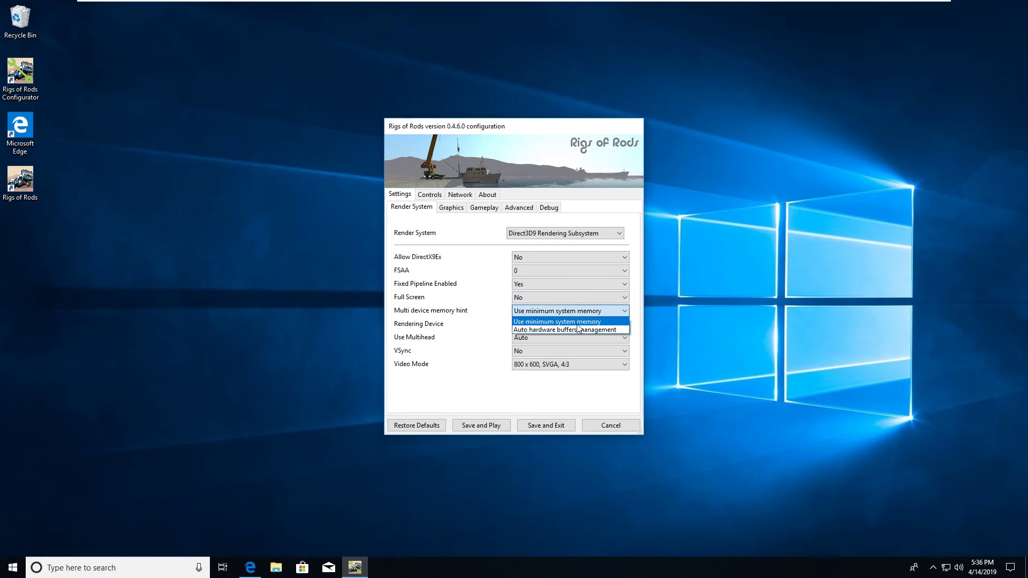
pyautogui.click(565, 331)
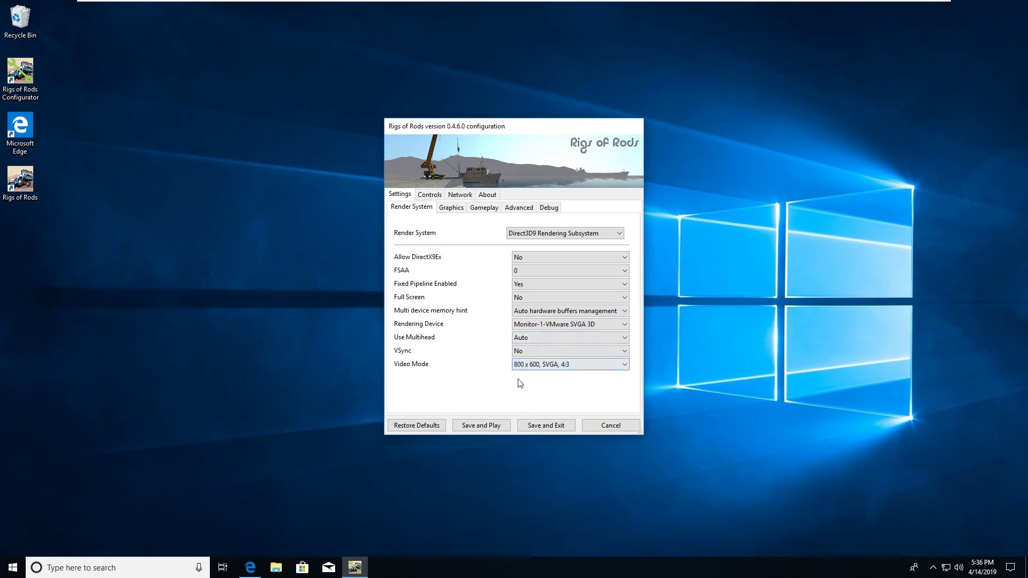
pyautogui.click(527, 369)
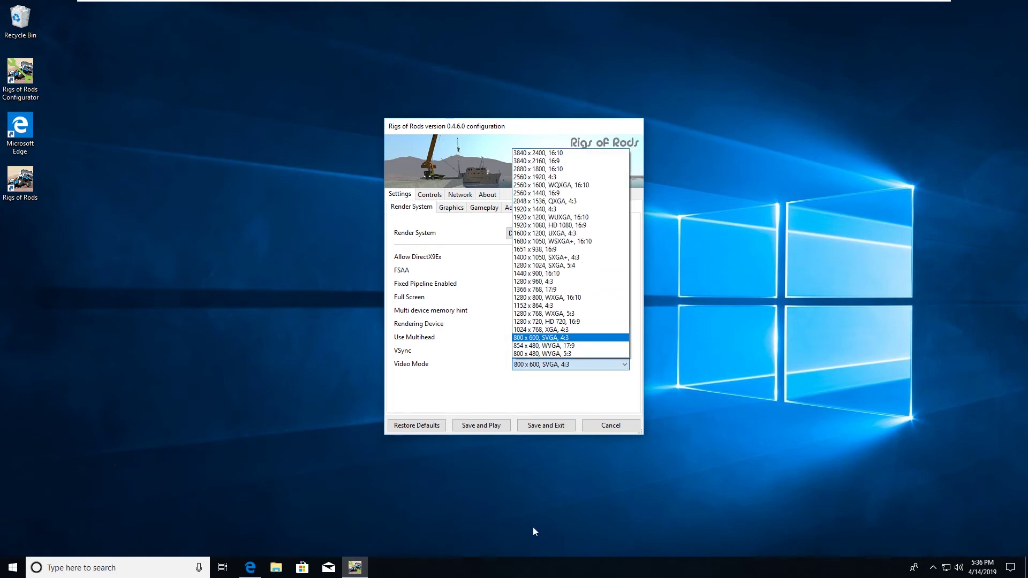
pyautogui.click(564, 225)
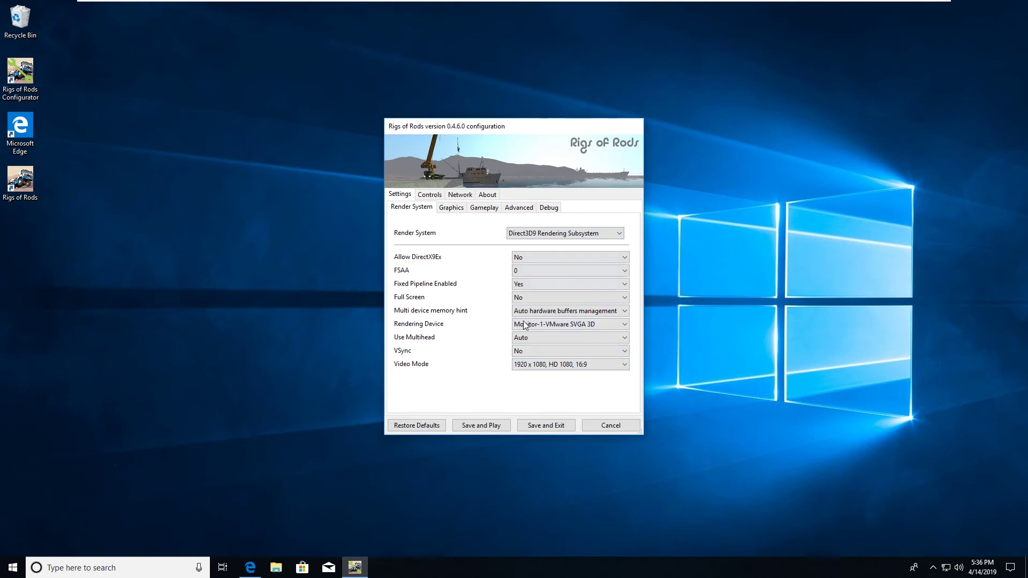
# Step: In the graphics settings, set texture filtering to Trilinear and disable particle systems
pyautogui.click(453, 211)
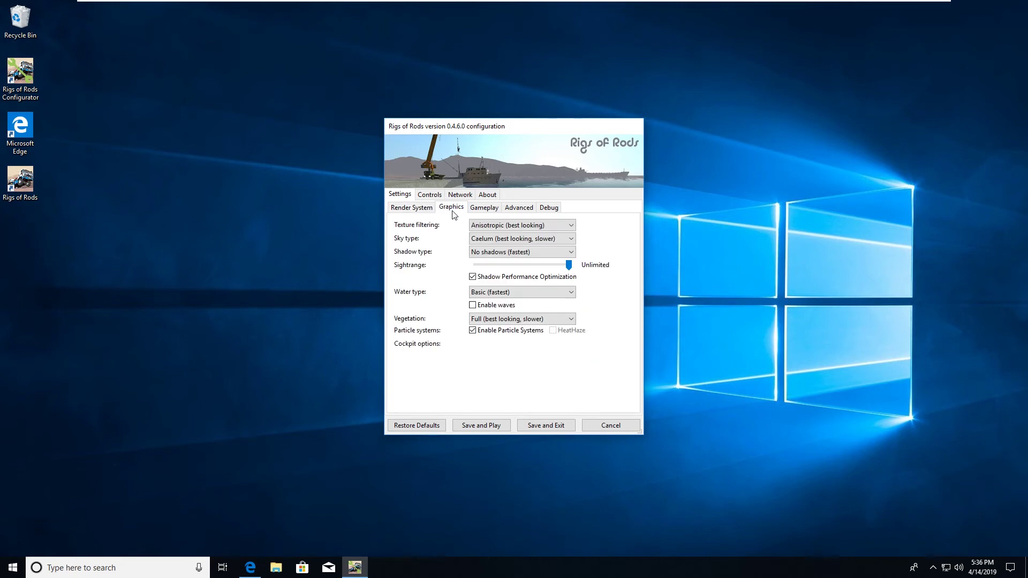
pyautogui.click(478, 228)
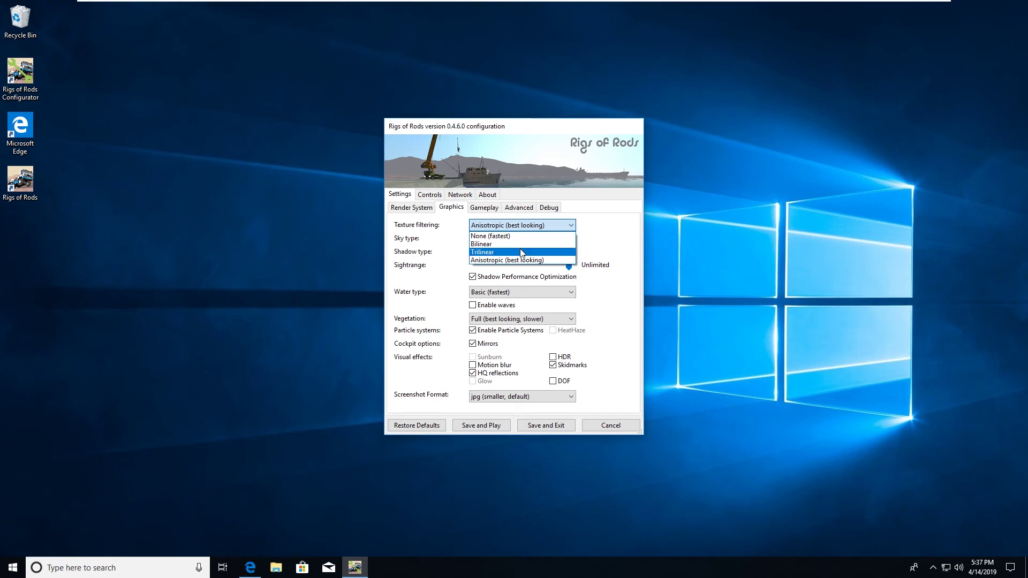
pyautogui.click(522, 253)
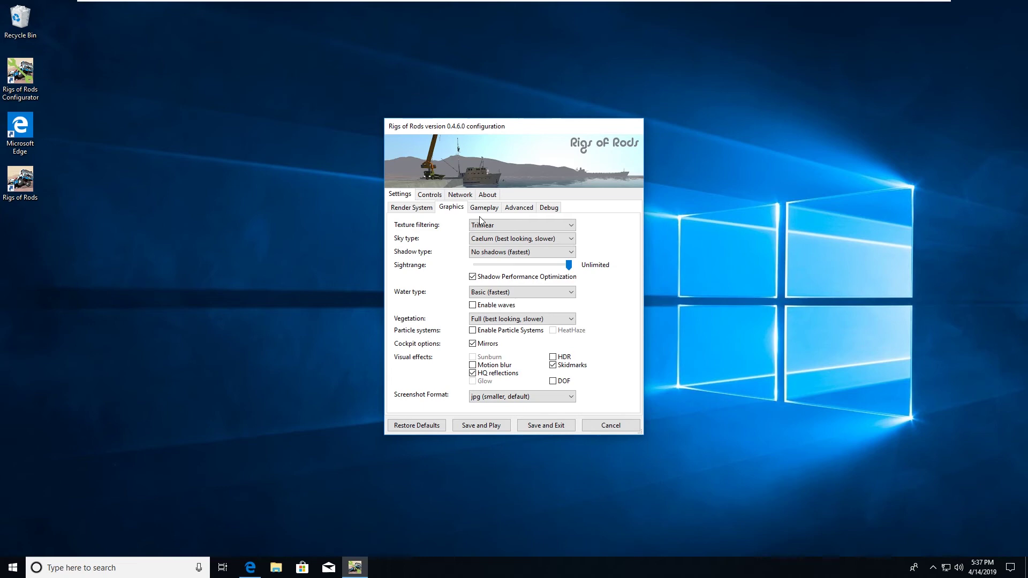
# Step: In the advanced settings, limit light source effects to Only current vehicle, main lights
pyautogui.click(519, 210)
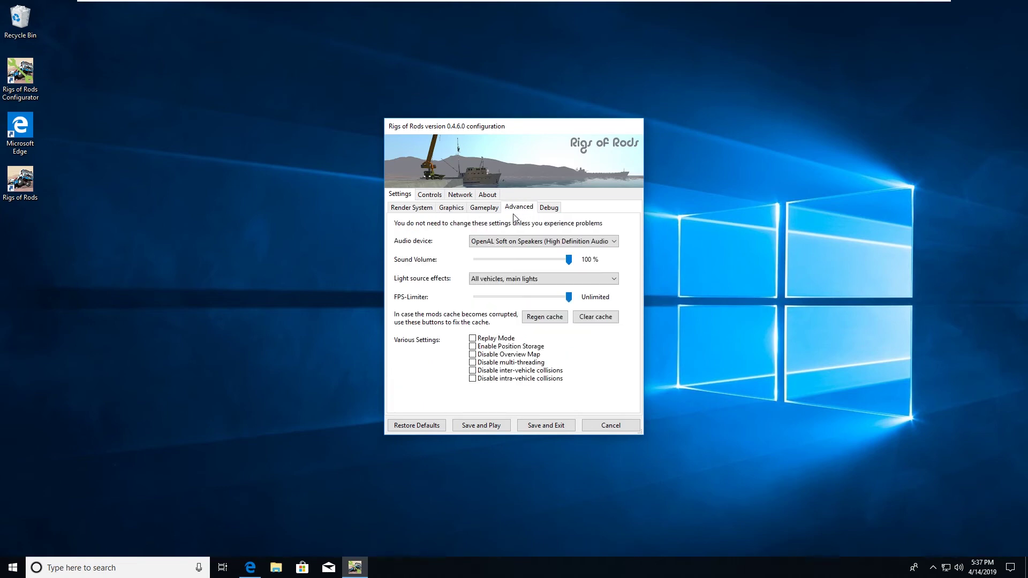
pyautogui.click(531, 280)
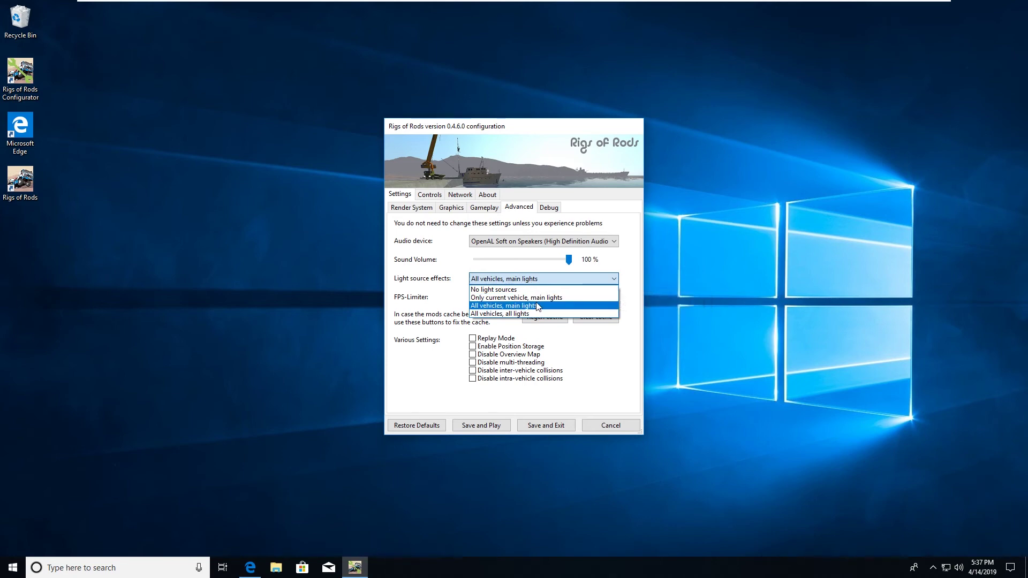
pyautogui.click(540, 298)
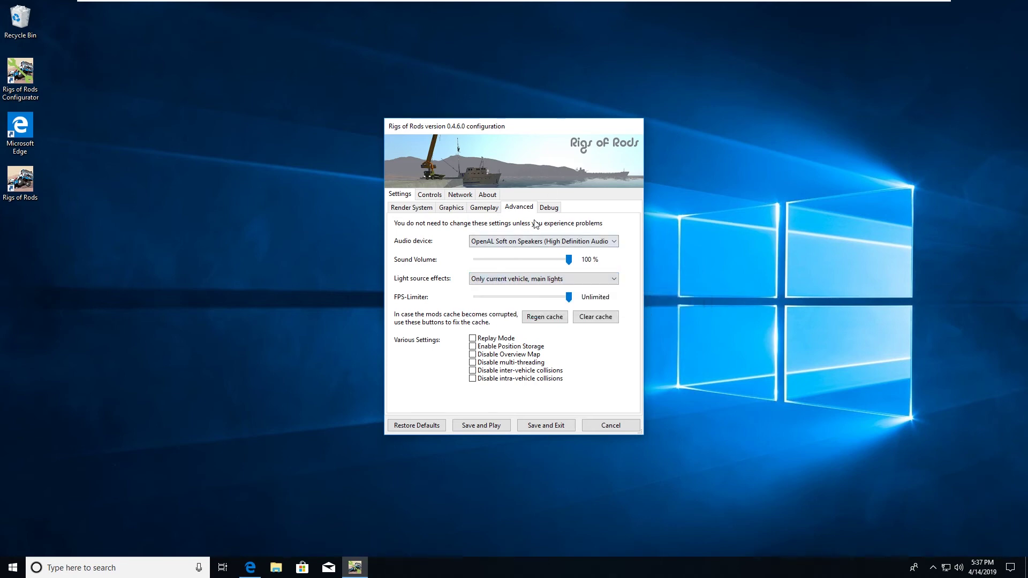
# Step: Recheck the render system settings, and examine the multiplayer network settings and their server host name
pyautogui.click(403, 212)
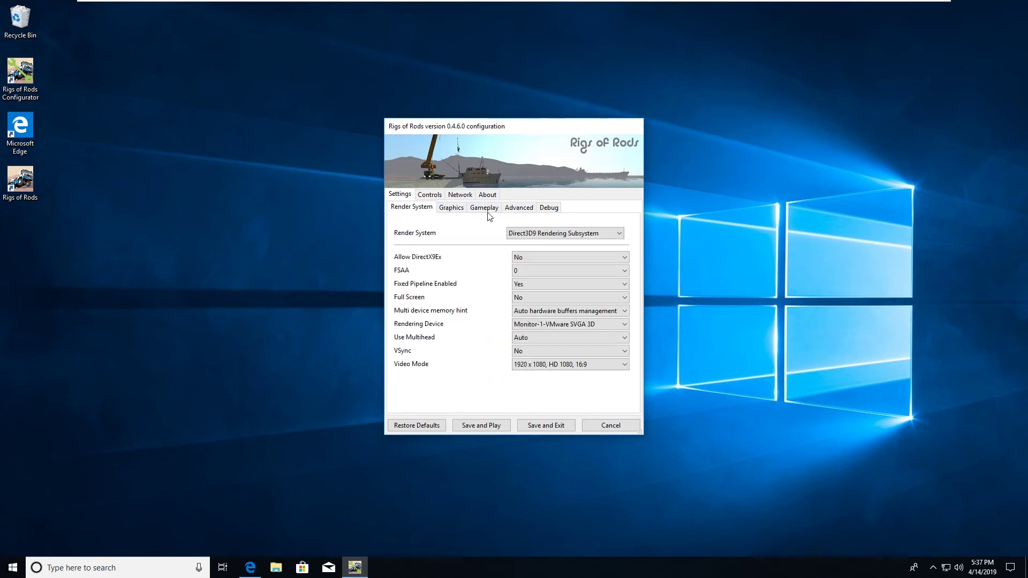
pyautogui.click(459, 196)
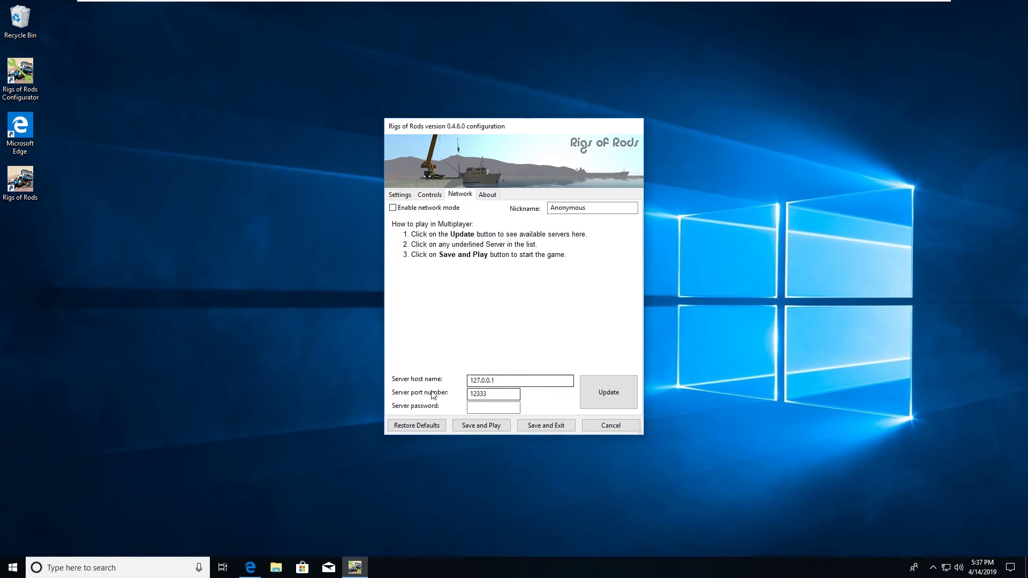
pyautogui.doubleClick(556, 382)
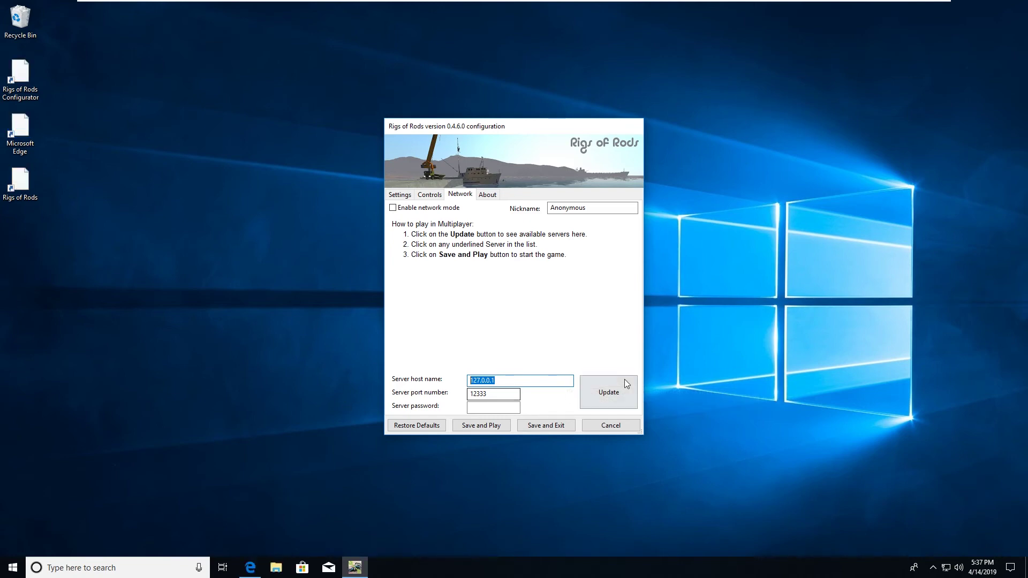
# Step: Review the server port and password fields, render system and gameplay settings, and save the configuration and exit the configurator
pyautogui.press('Tab')
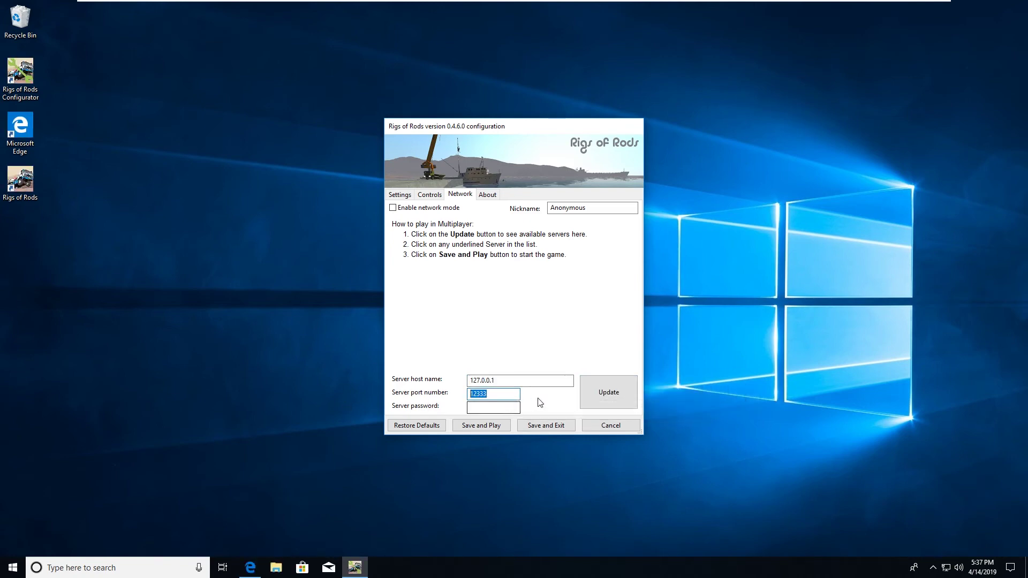
pyautogui.click(515, 408)
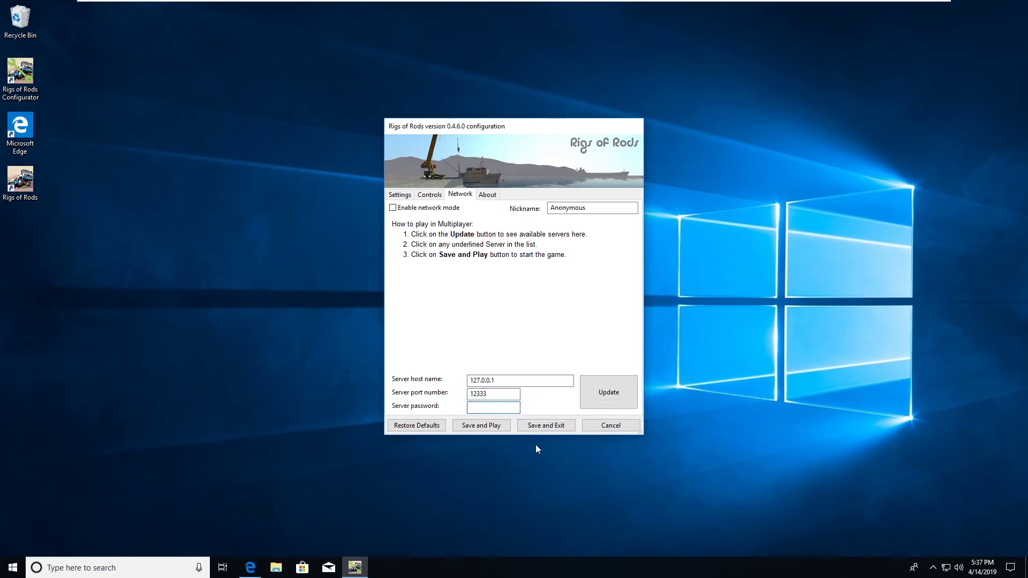
pyautogui.click(407, 196)
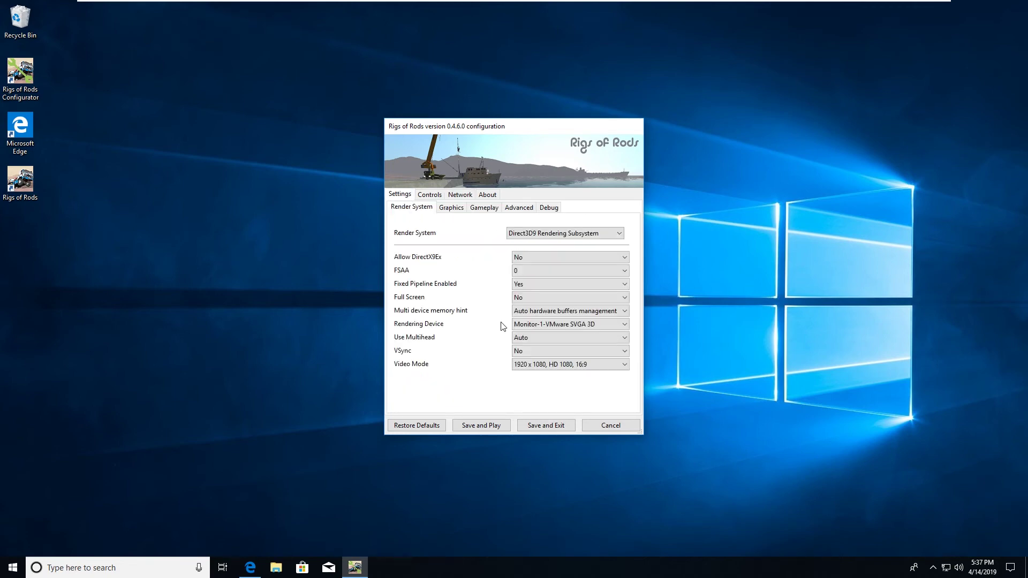
pyautogui.click(436, 198)
pyautogui.click(411, 196)
pyautogui.click(471, 208)
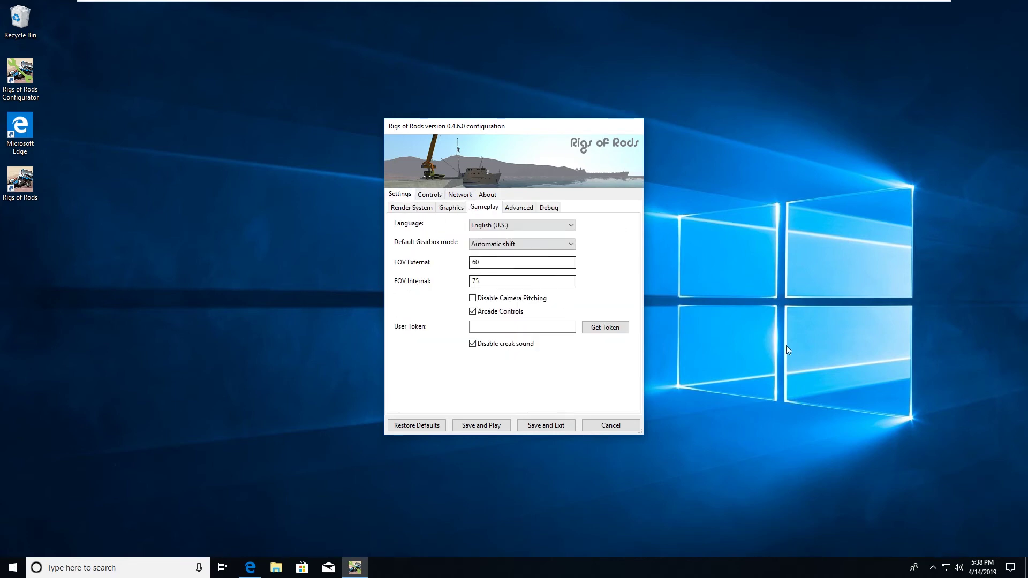
pyautogui.click(531, 426)
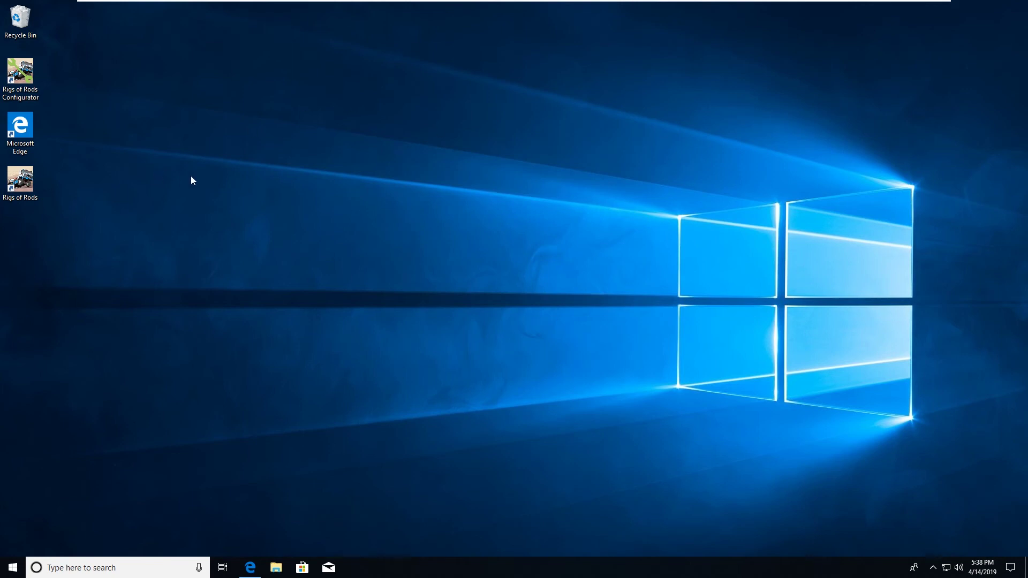
# Step: Try launching Rigs of Rods, and in Edge open the hosting site's troubleshooting page for the missing MSVCR1xx.dll message
pyautogui.doubleClick(21, 181)
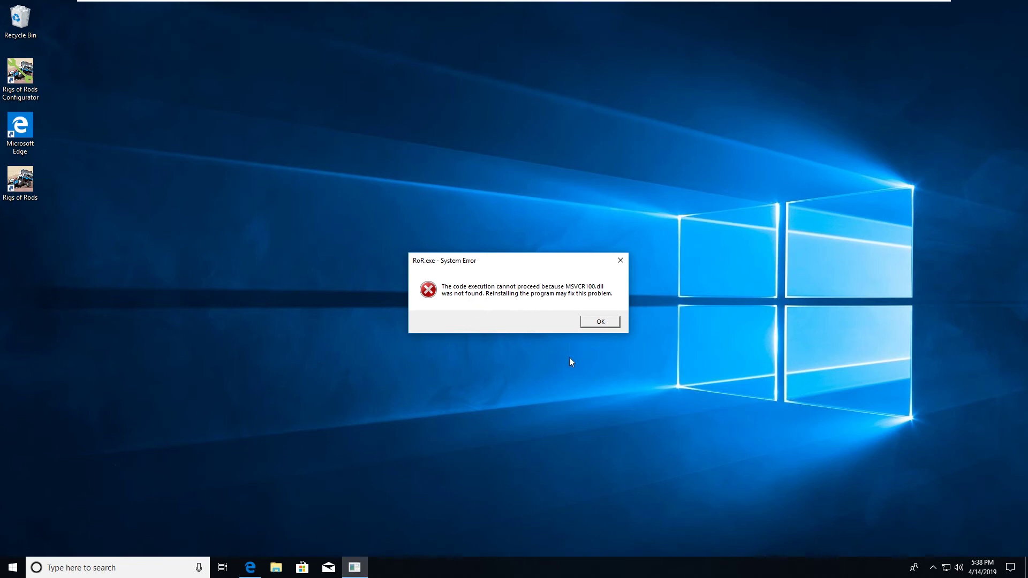
pyautogui.click(602, 322)
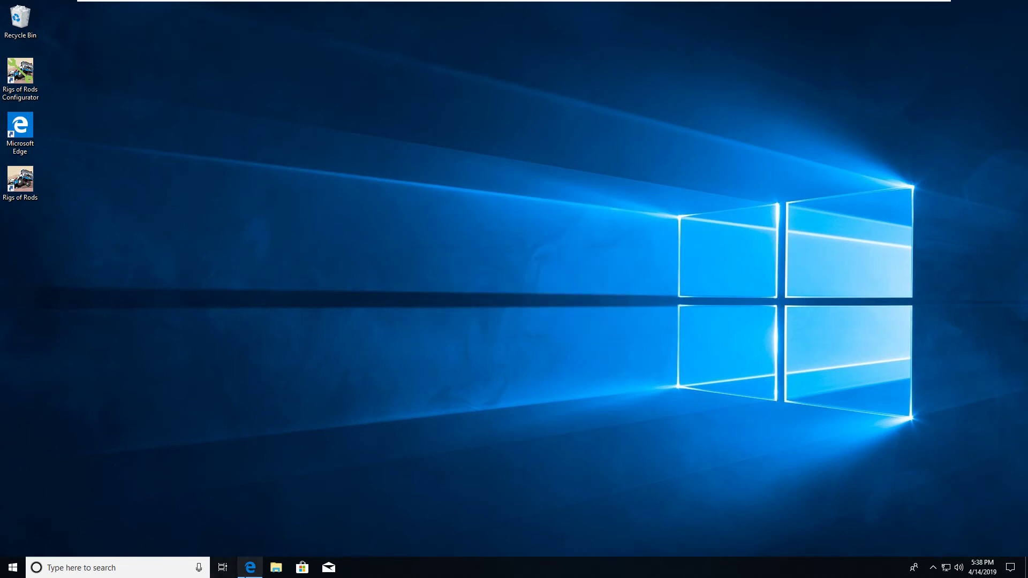
pyautogui.click(249, 568)
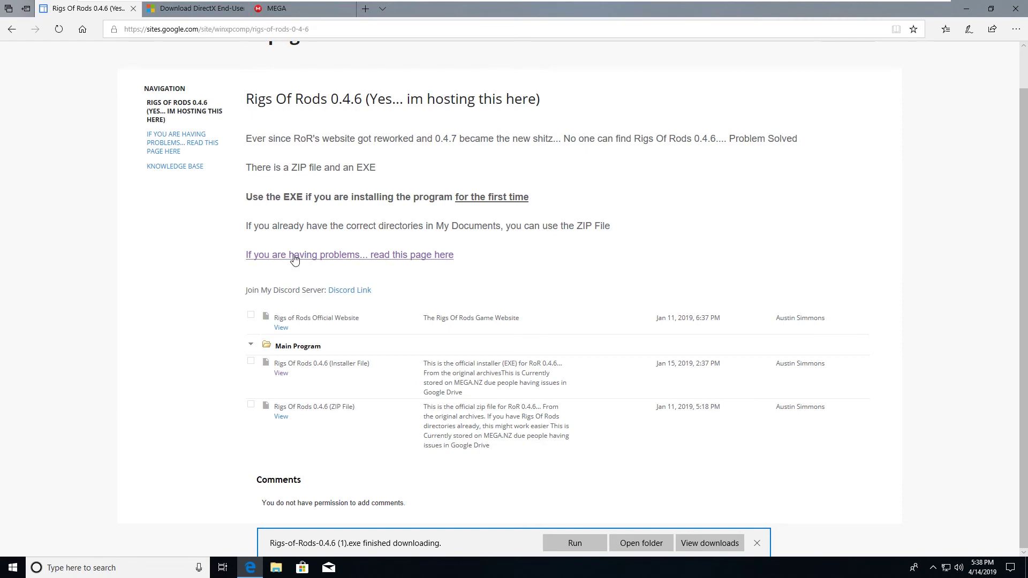
pyautogui.click(392, 265)
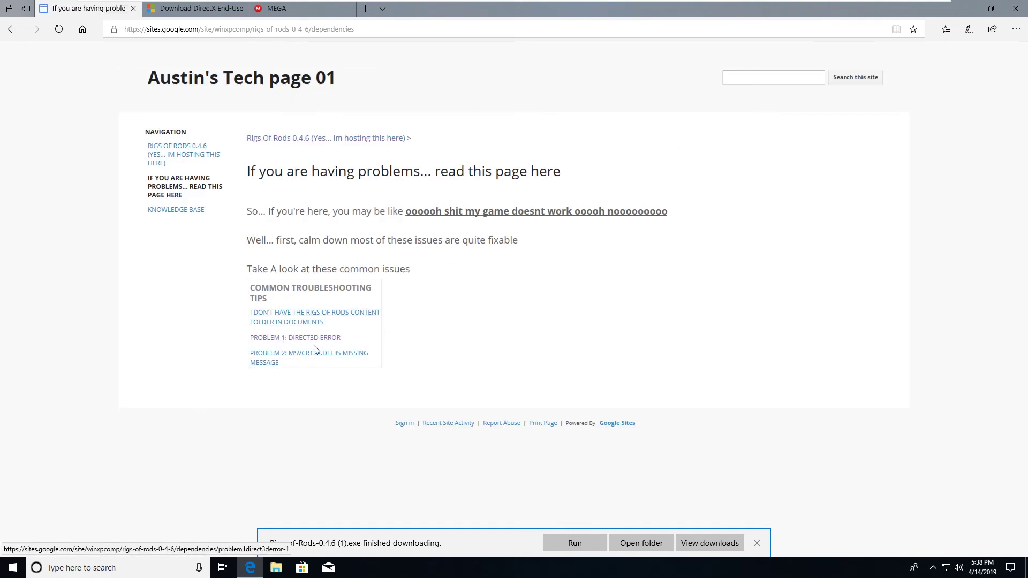
pyautogui.click(282, 358)
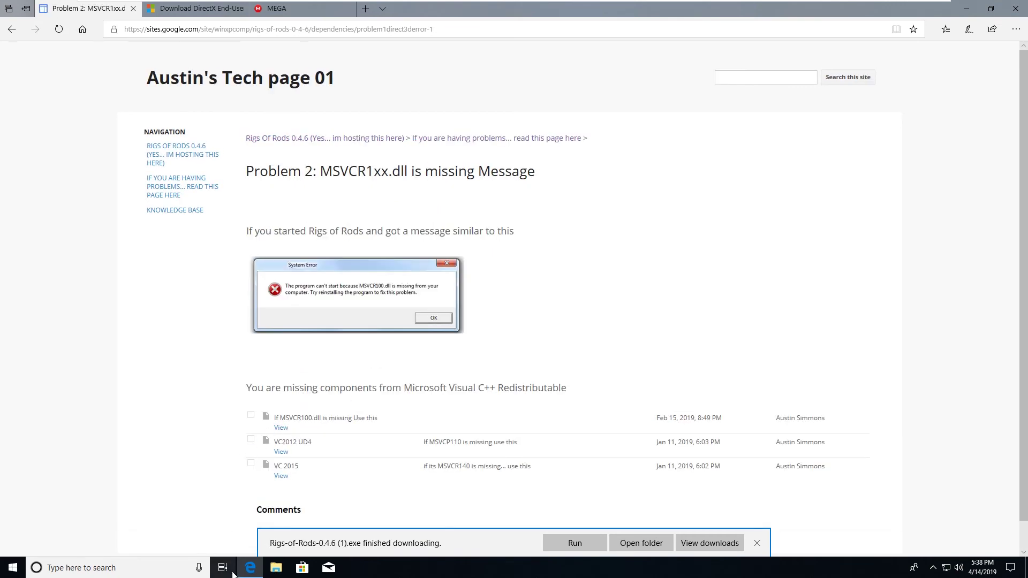
# Step: Launch Rigs of Rods again from the desktop to recheck its startup error, and dismiss the error dialog
pyautogui.click(251, 568)
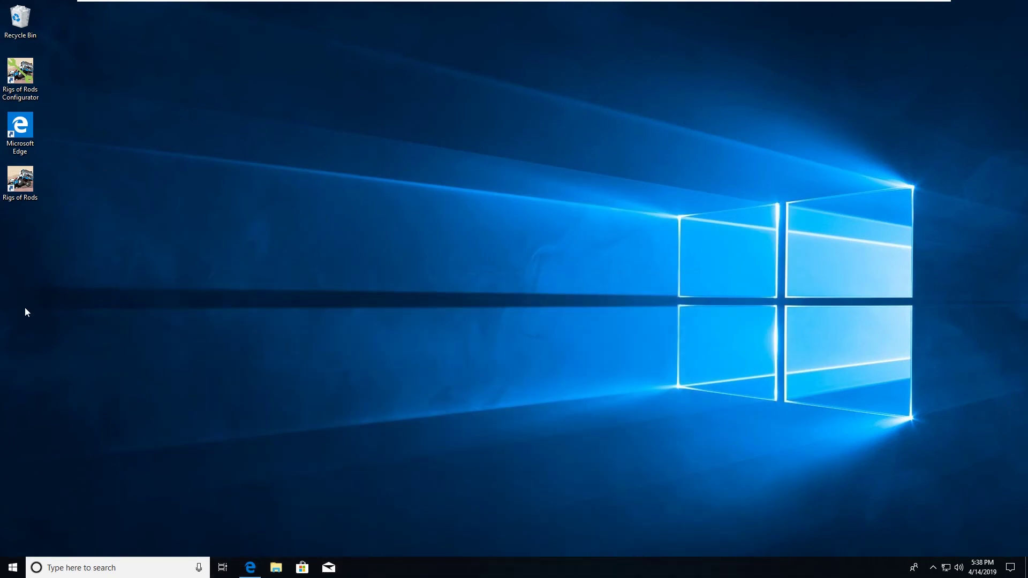
pyautogui.doubleClick(27, 193)
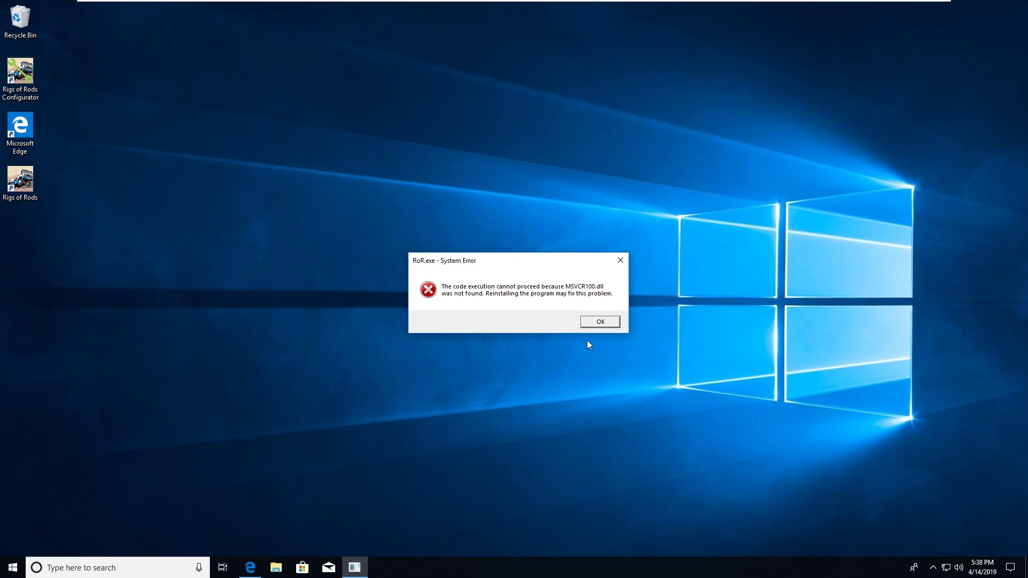
pyautogui.click(600, 322)
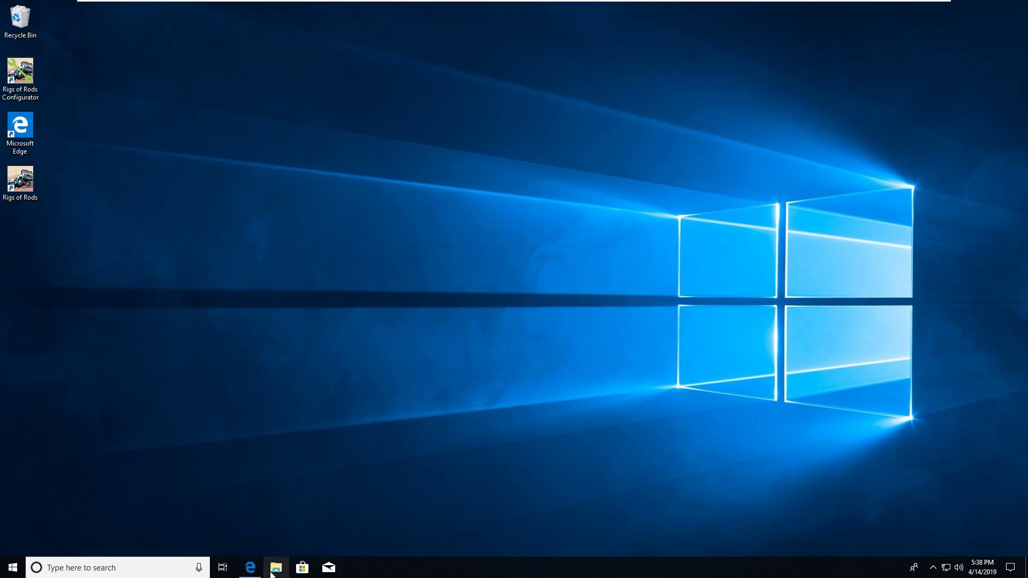
# Step: Follow the troubleshooting page's MSVCR100.dll link in Edge and save vcredist_x86.exe and vcredist_x64.exe from the Microsoft Download Center
pyautogui.click(250, 567)
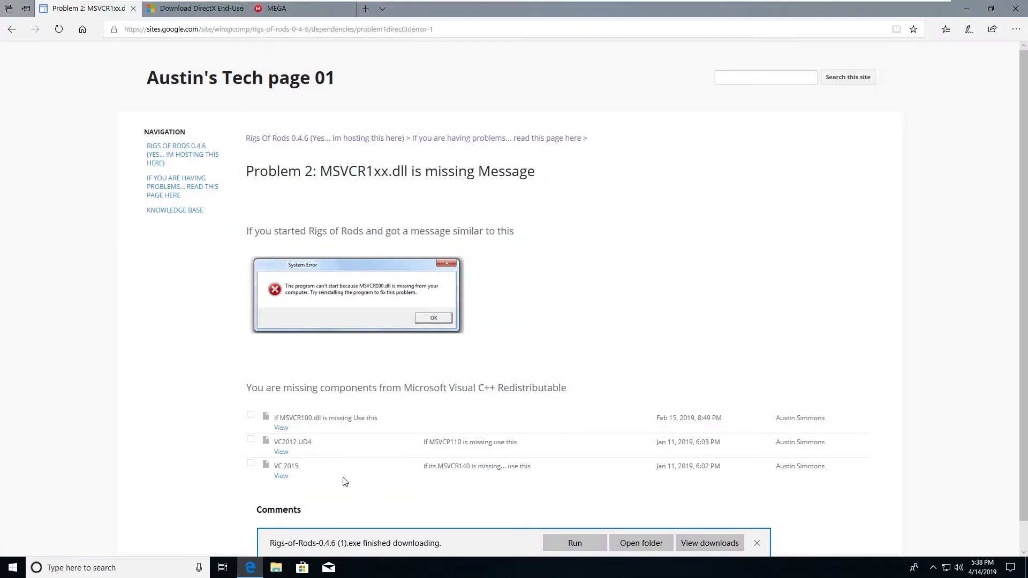
pyautogui.click(281, 428)
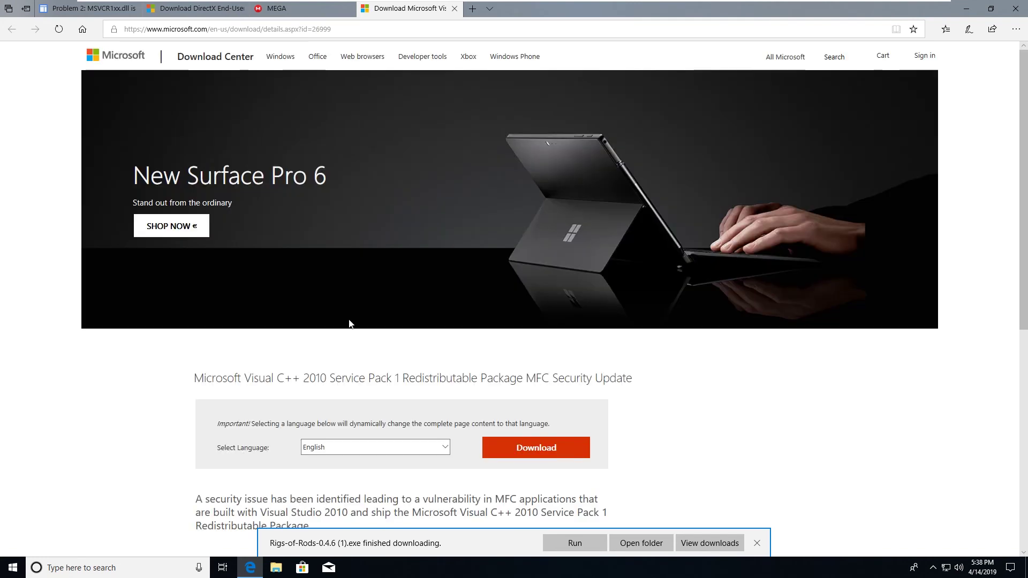
pyautogui.click(547, 447)
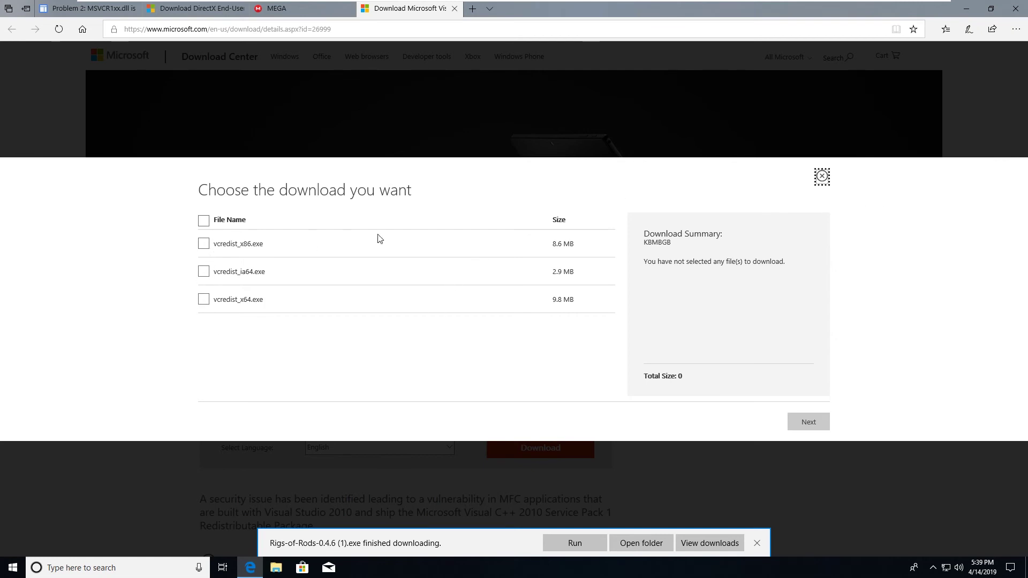
pyautogui.click(206, 248)
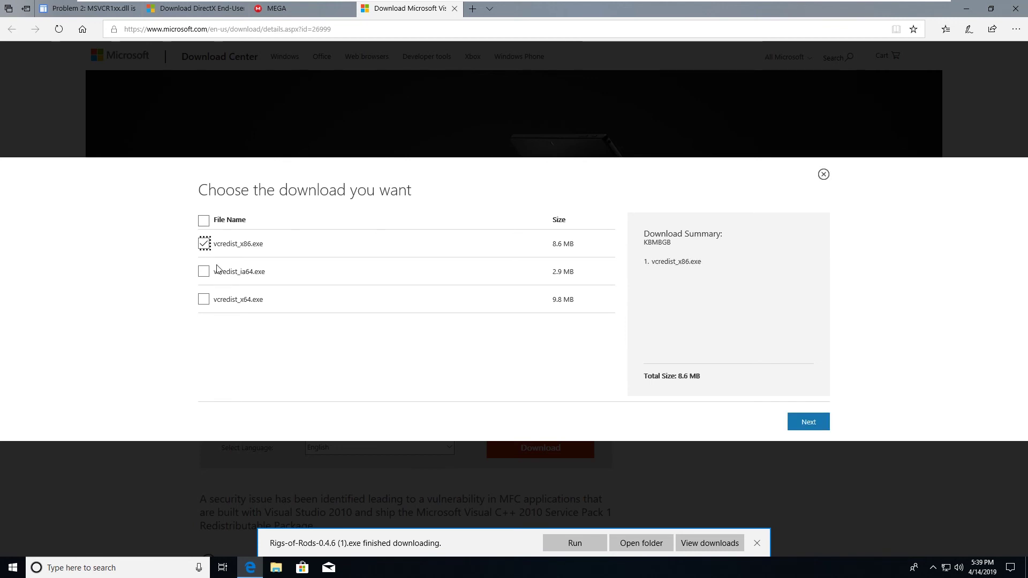
pyautogui.click(208, 300)
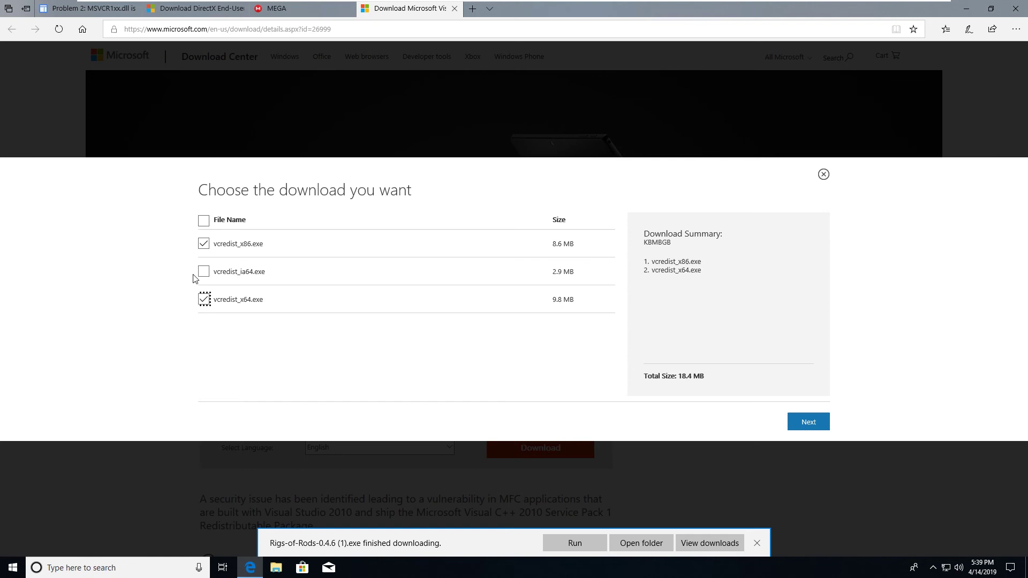
pyautogui.click(805, 425)
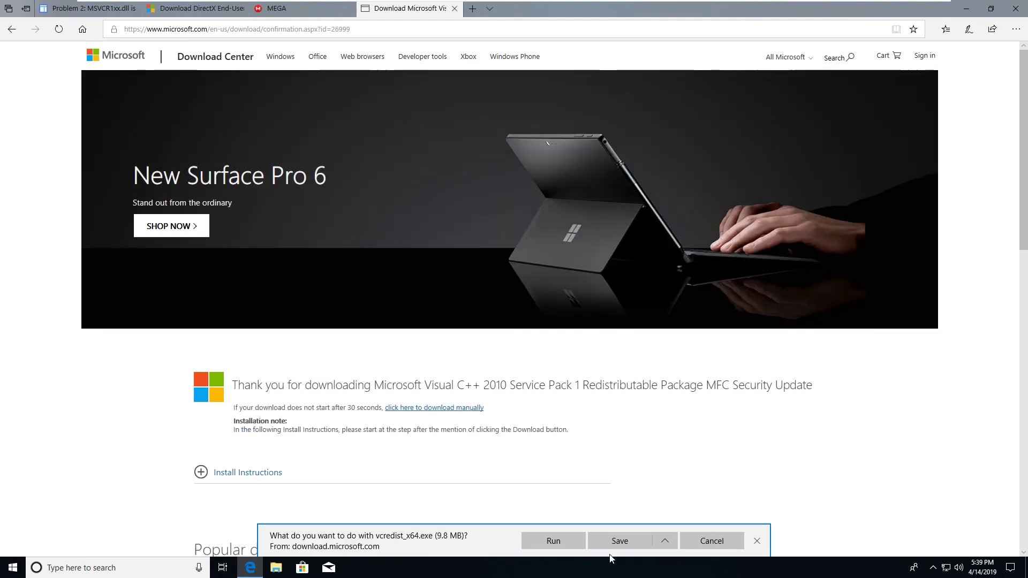
pyautogui.click(627, 544)
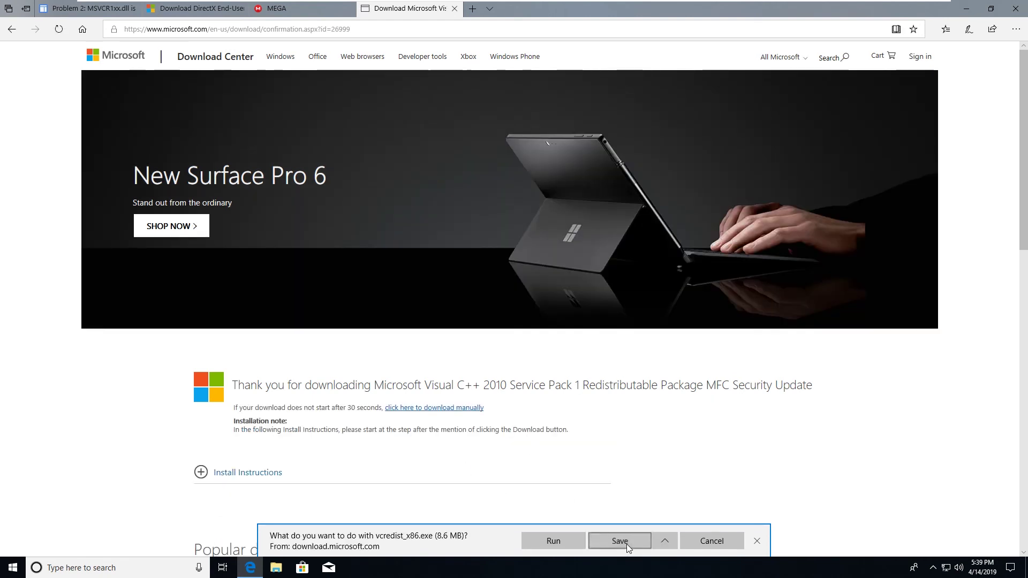
pyautogui.click(627, 544)
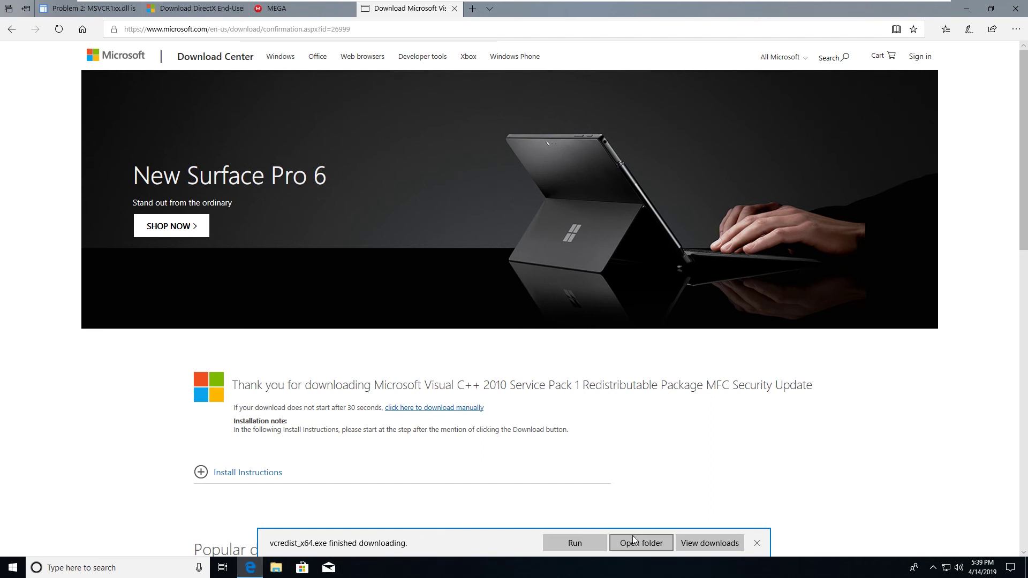
# Step: Run vcredist_x86.exe with permission to make changes, accept the license terms, and install the Microsoft Visual C++ 2010 x86 Redistributable
pyautogui.click(574, 543)
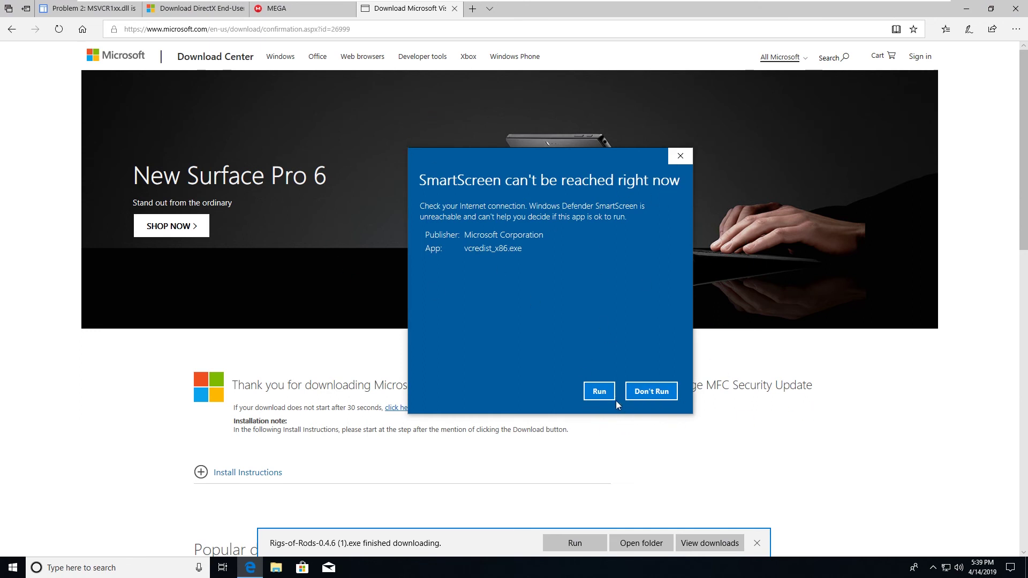
pyautogui.click(604, 395)
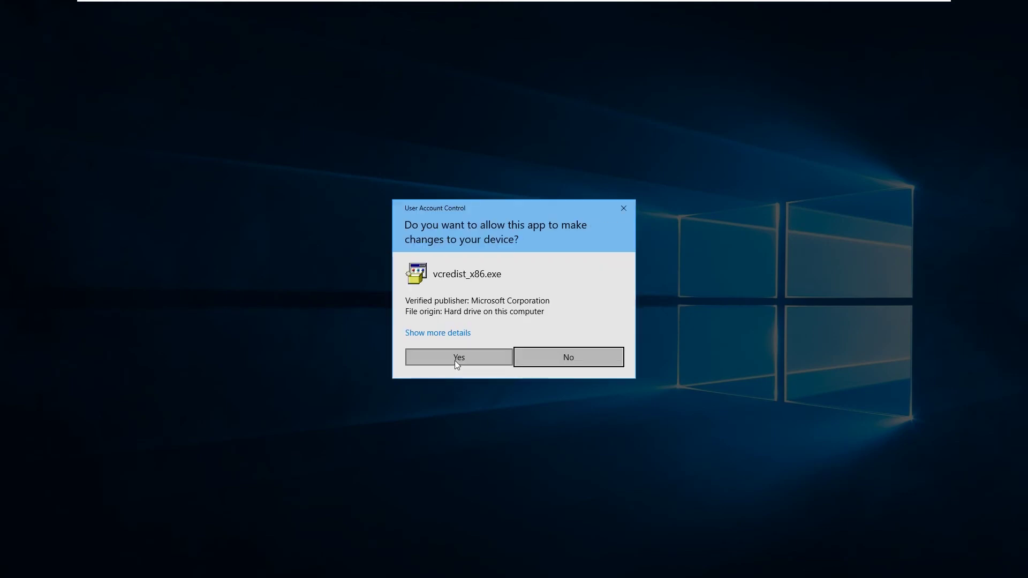
pyautogui.click(455, 361)
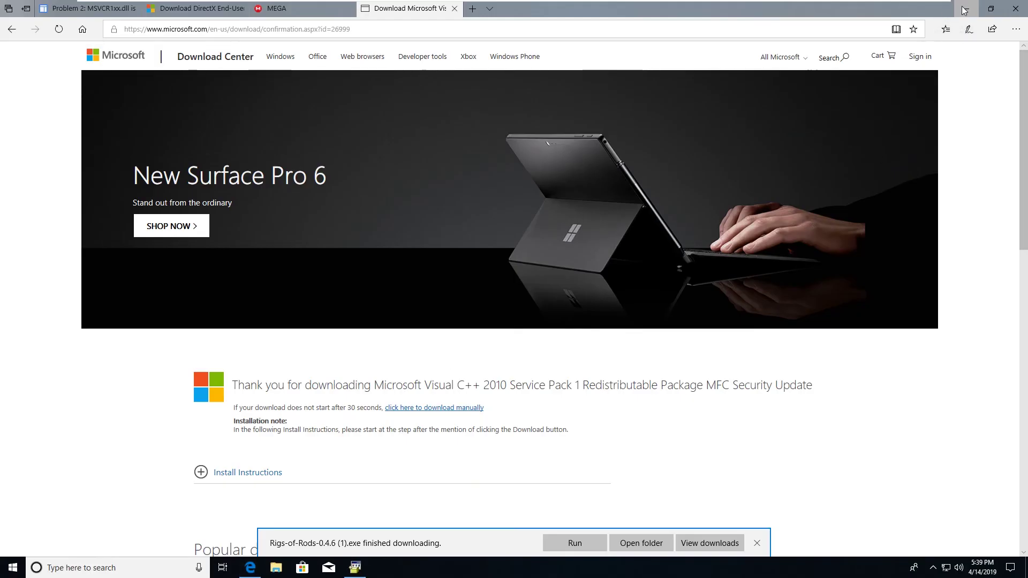
pyautogui.click(964, 7)
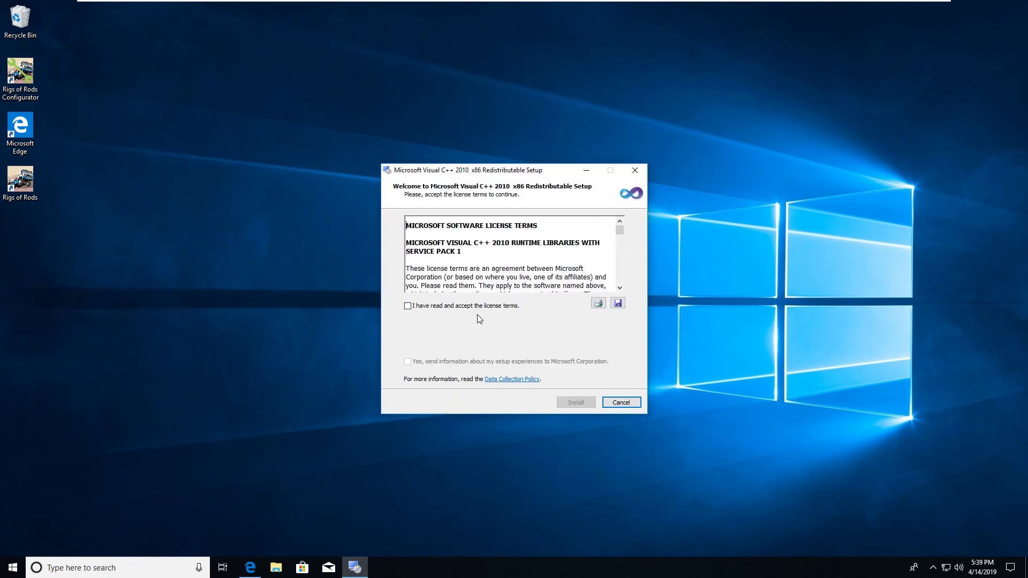
pyautogui.click(489, 310)
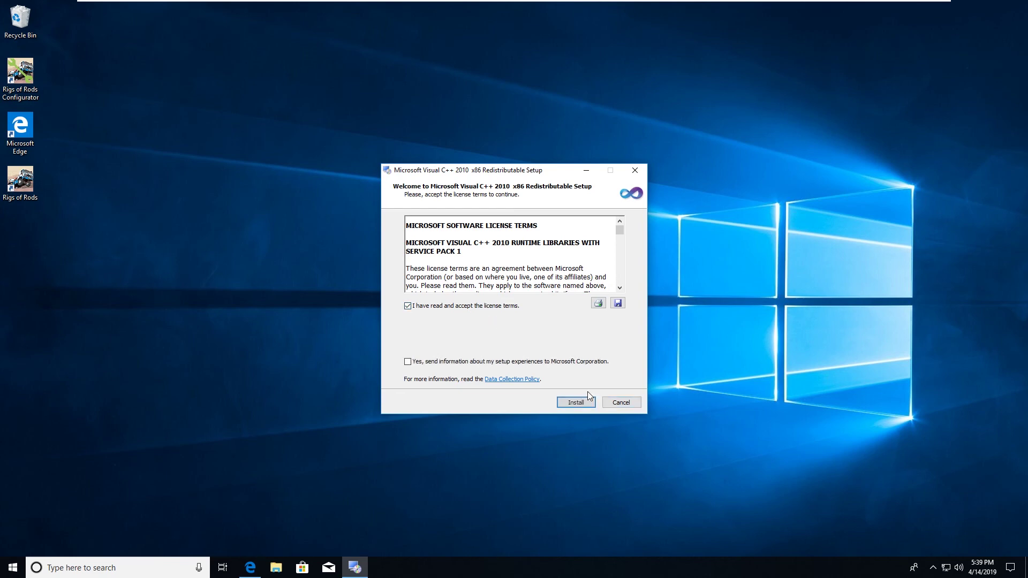
pyautogui.click(583, 401)
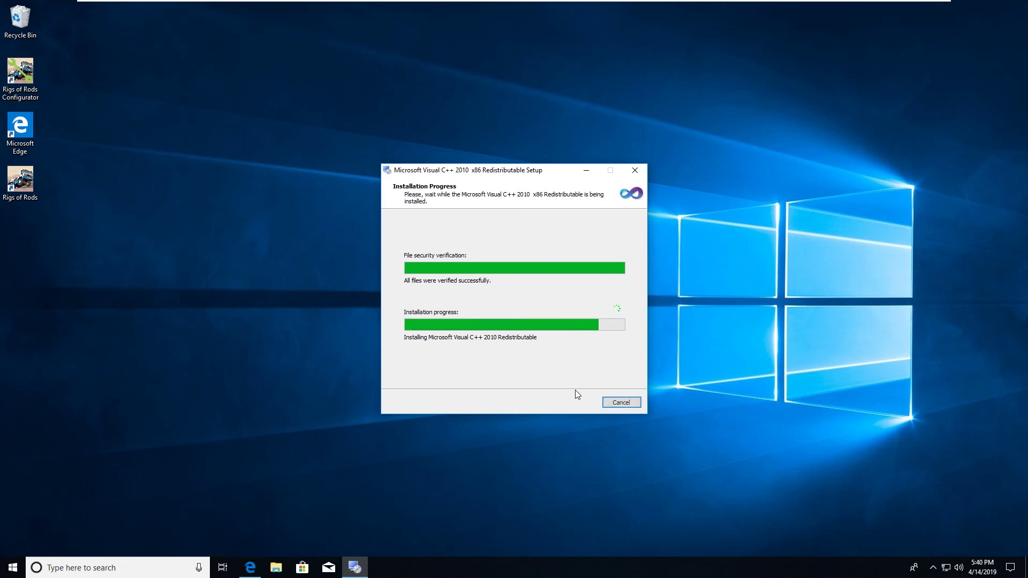
pyautogui.click(621, 402)
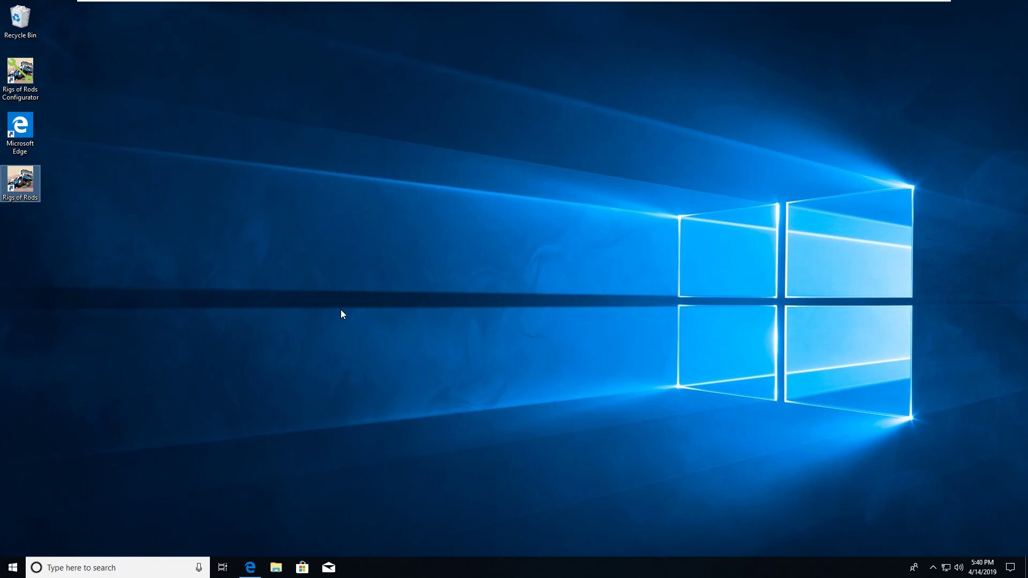
# Step: Launch Rigs of Rods and load Simple Test Terrain in singleplayer mode
pyautogui.doubleClick(19, 181)
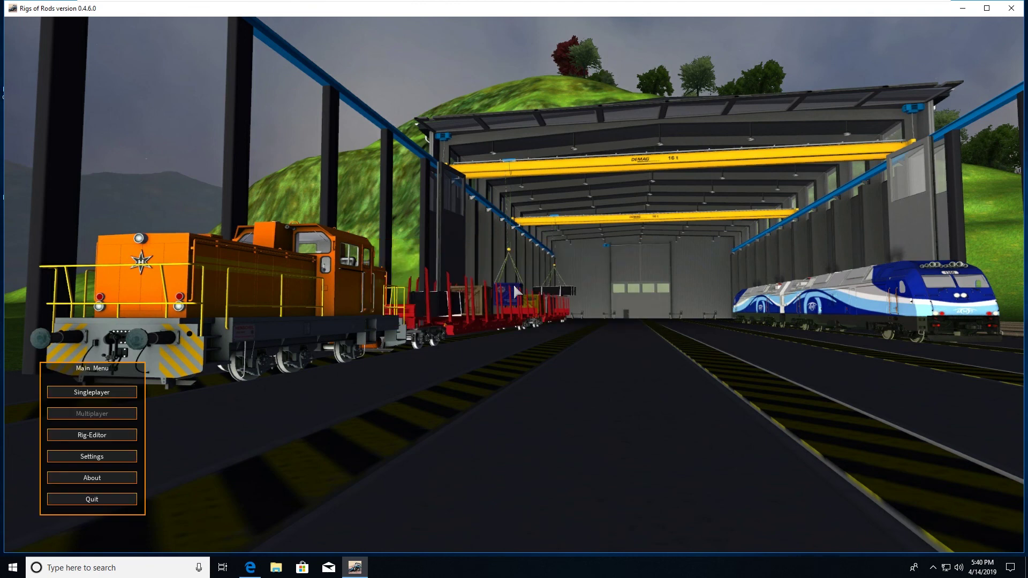
pyautogui.click(102, 390)
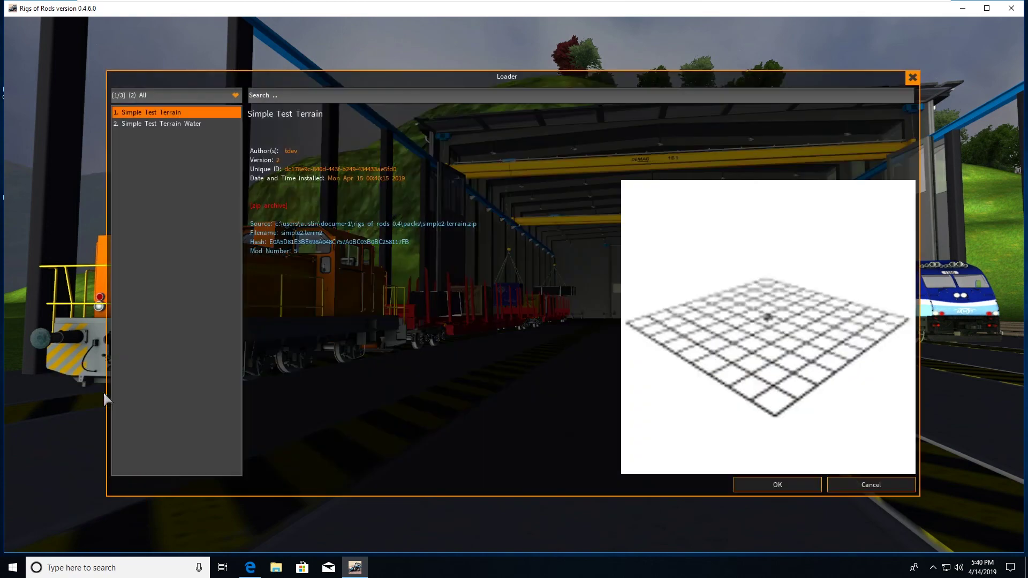
pyautogui.doubleClick(131, 114)
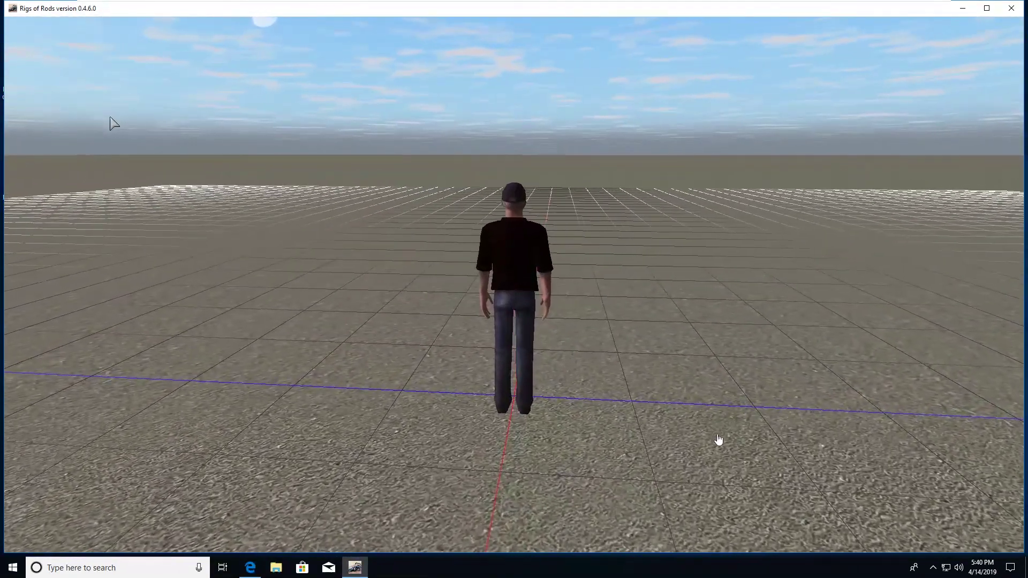
# Step: Switch back to Edge, review the Rigs Of Rods 0.4.6 hosting page, and go to its troubleshooting page
pyautogui.hotkey('alt', 'Tab')
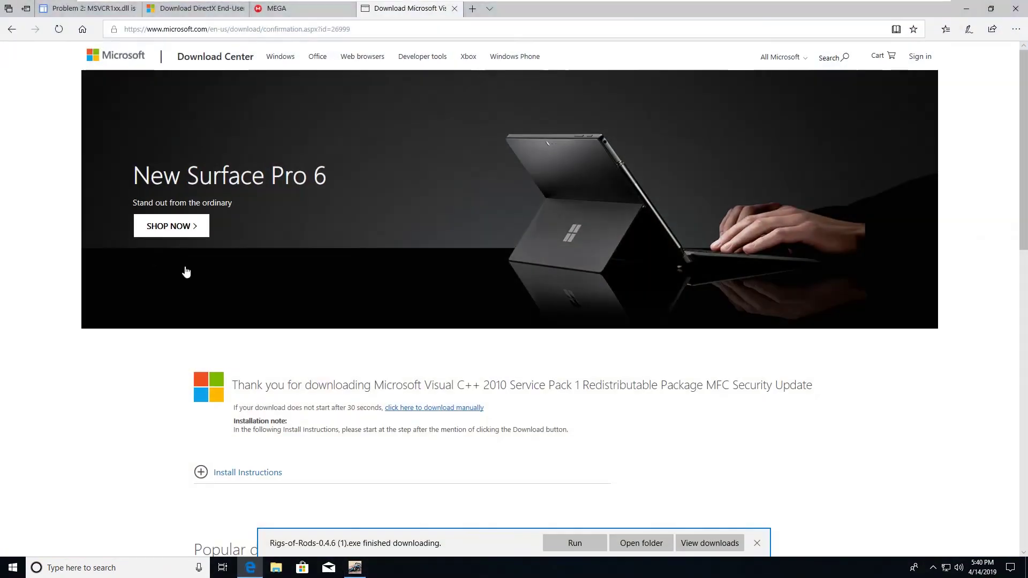
pyautogui.click(89, 11)
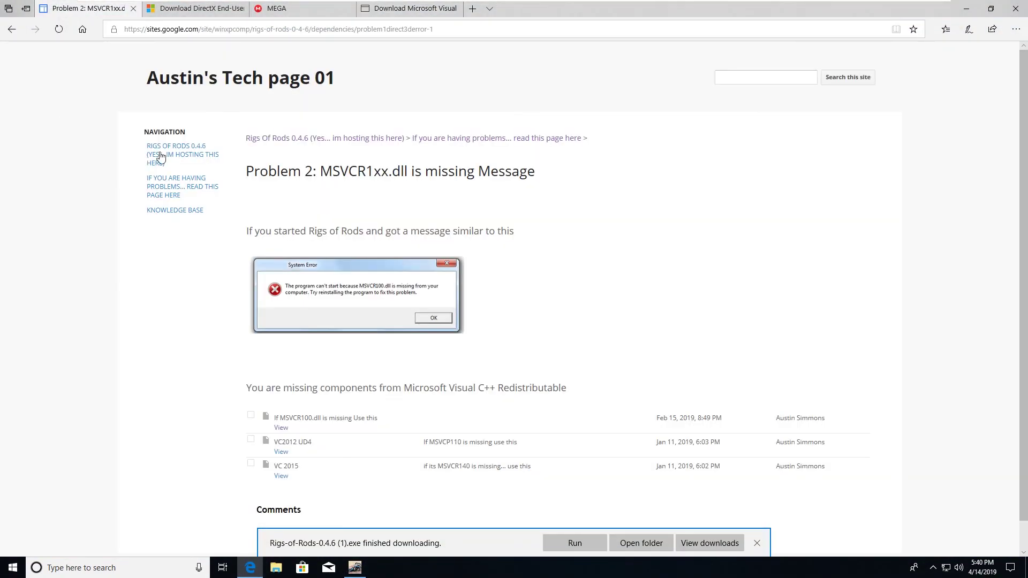
pyautogui.click(174, 155)
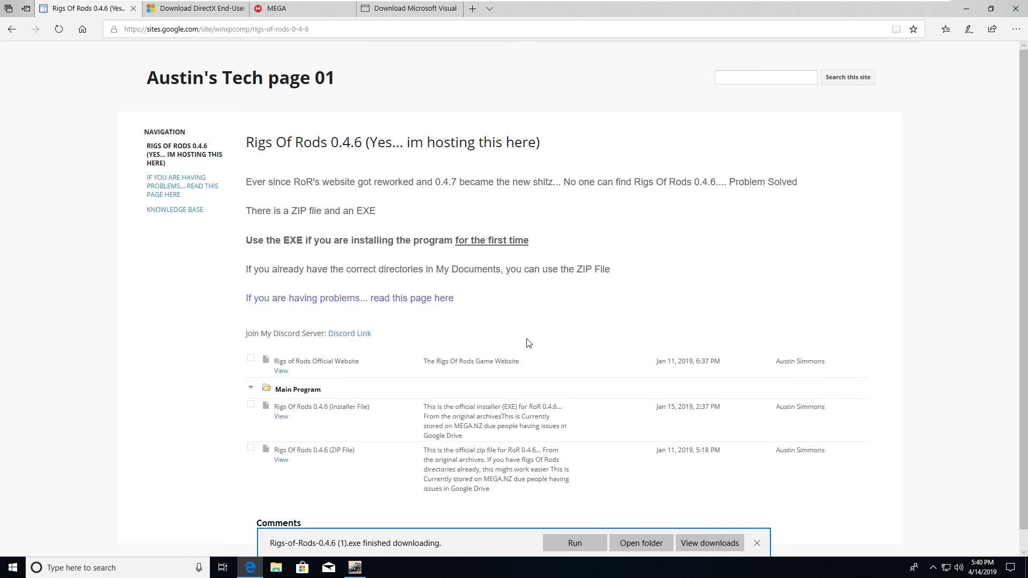
pyautogui.scroll(-1, 520, 296)
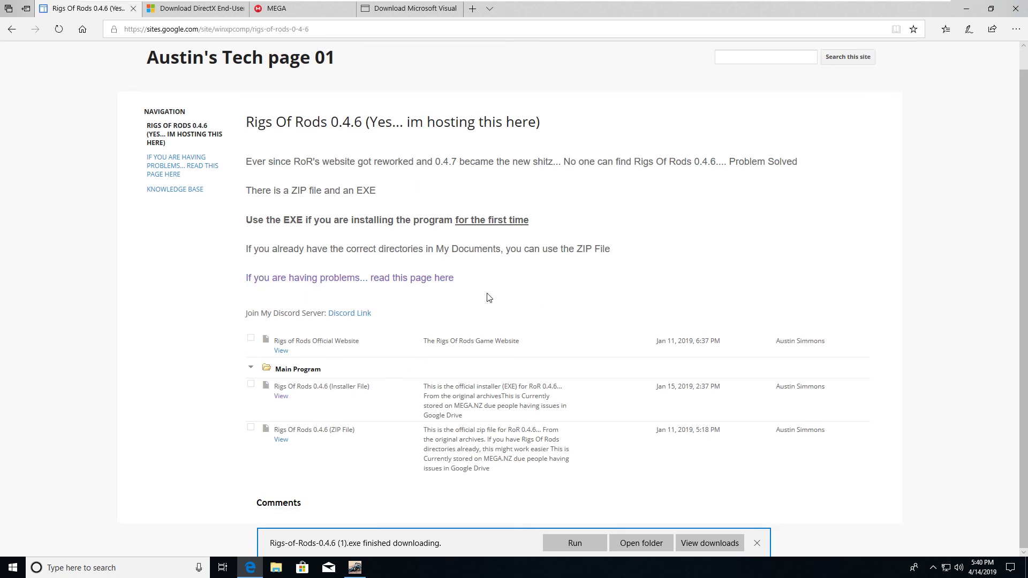
pyautogui.scroll(-1, 203, 161)
pyautogui.click(190, 155)
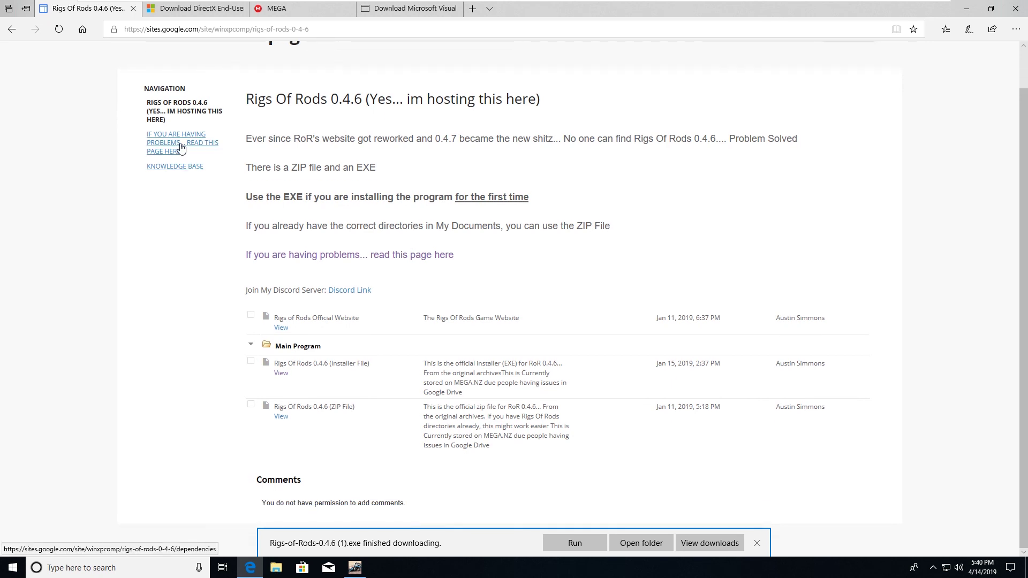